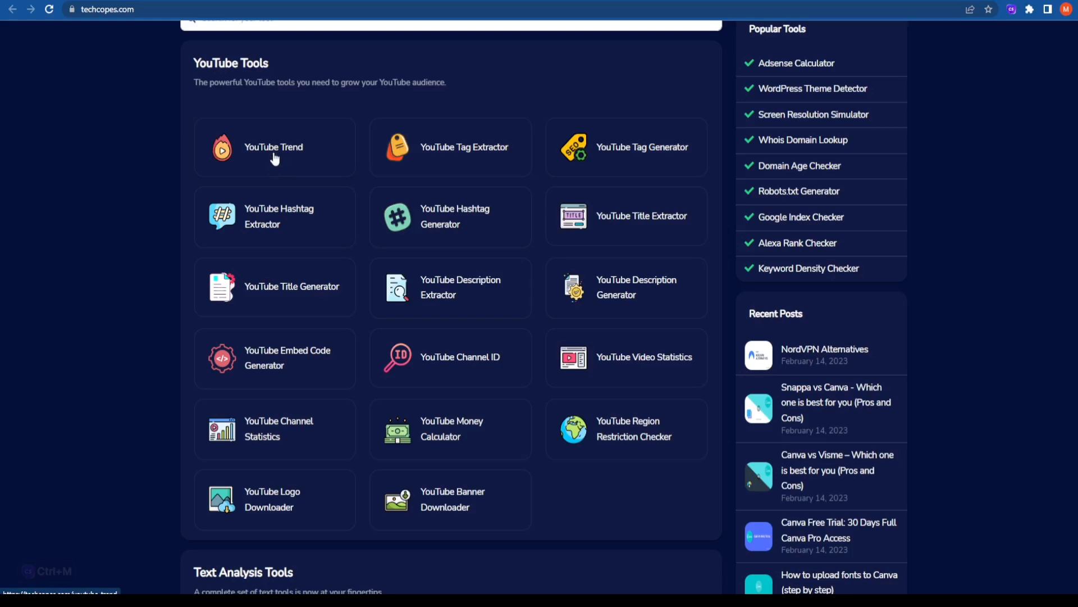
- Open the YouTube Trend tool and set its language to English
click(275, 159)
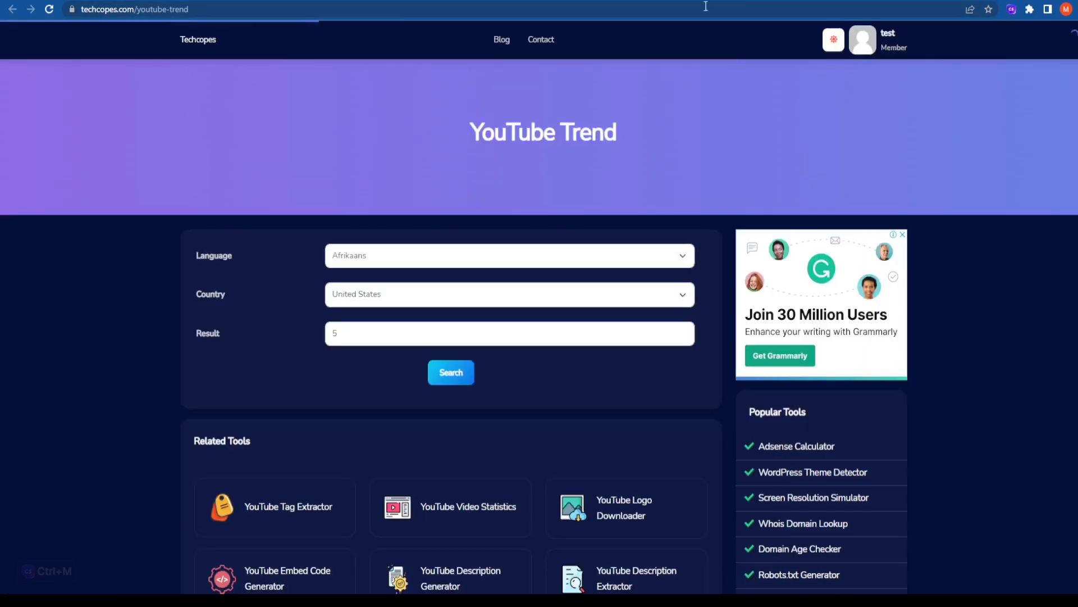
click(463, 265)
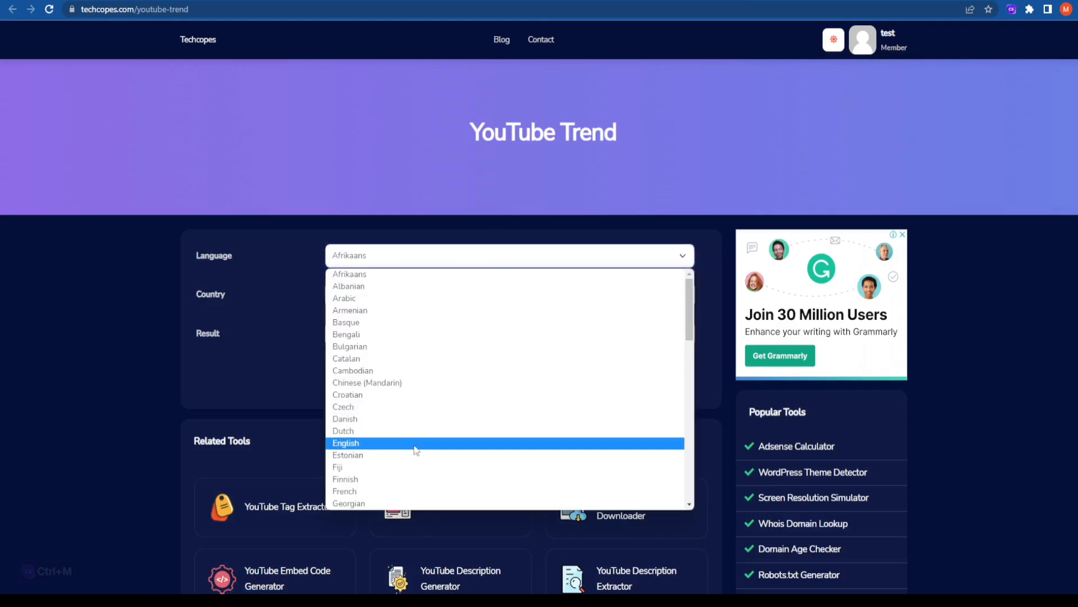
drag(689, 327, 692, 374)
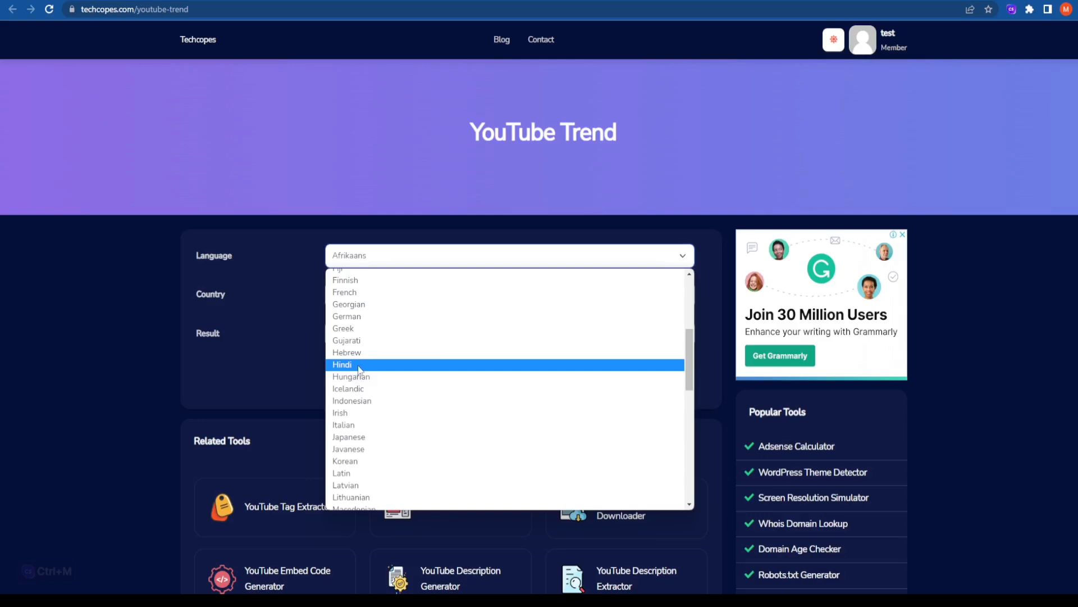
drag(692, 375, 696, 319)
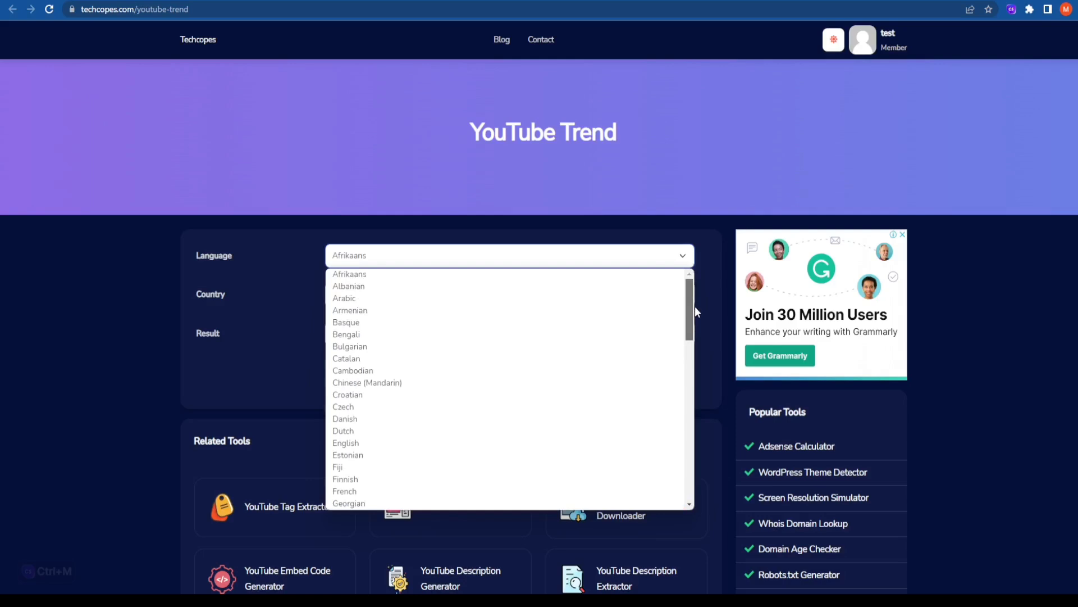
click(342, 443)
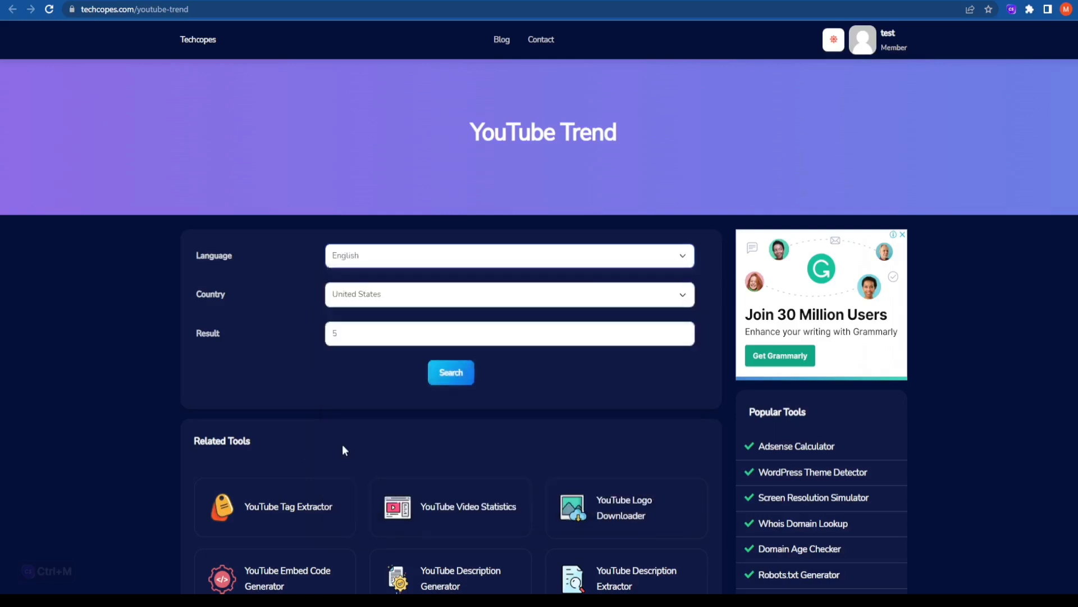
- Look through the countries available for the trend search
click(417, 305)
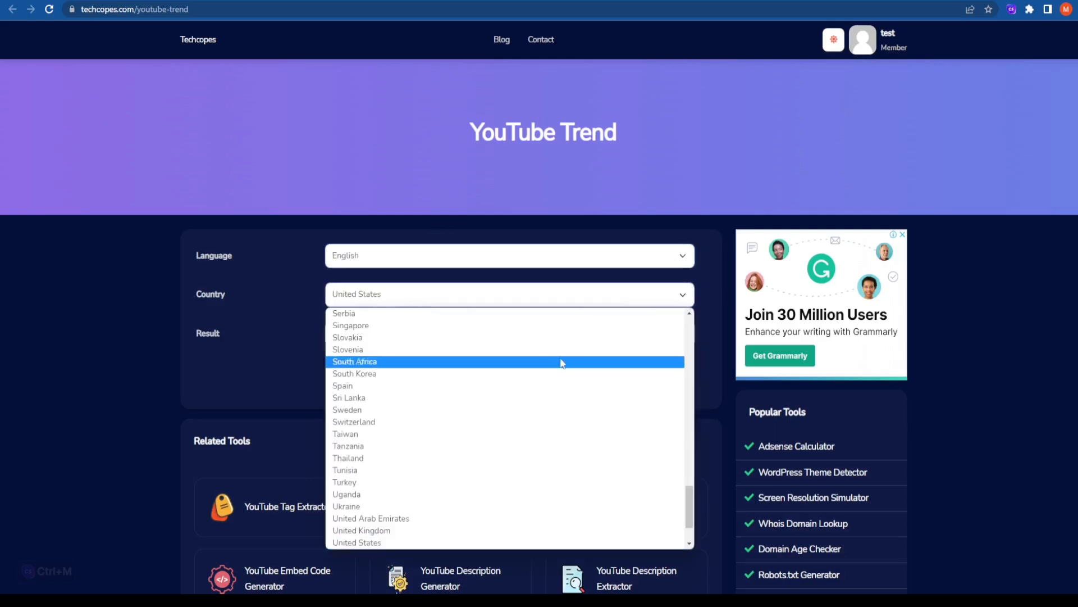
drag(686, 511, 690, 460)
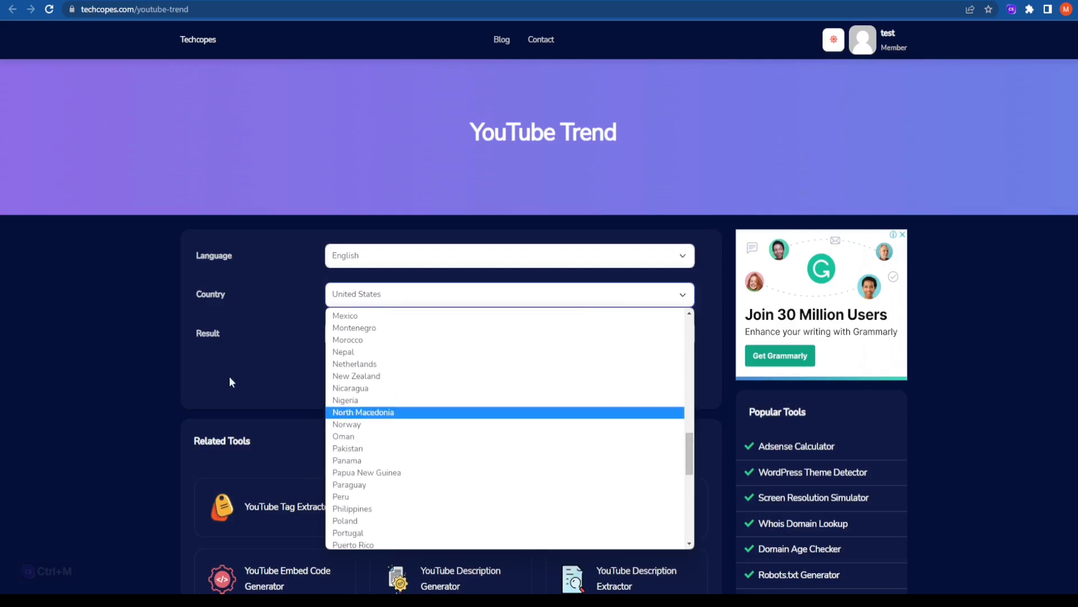
click(279, 363)
- Set the number of results to 20 and run the trend search
click(683, 330)
click(683, 331)
click(683, 331)
click(683, 331)
click(683, 331)
click(683, 331)
click(683, 331)
click(683, 331)
click(683, 331)
click(683, 331)
click(683, 331)
click(683, 331)
click(683, 331)
click(683, 331)
click(683, 331)
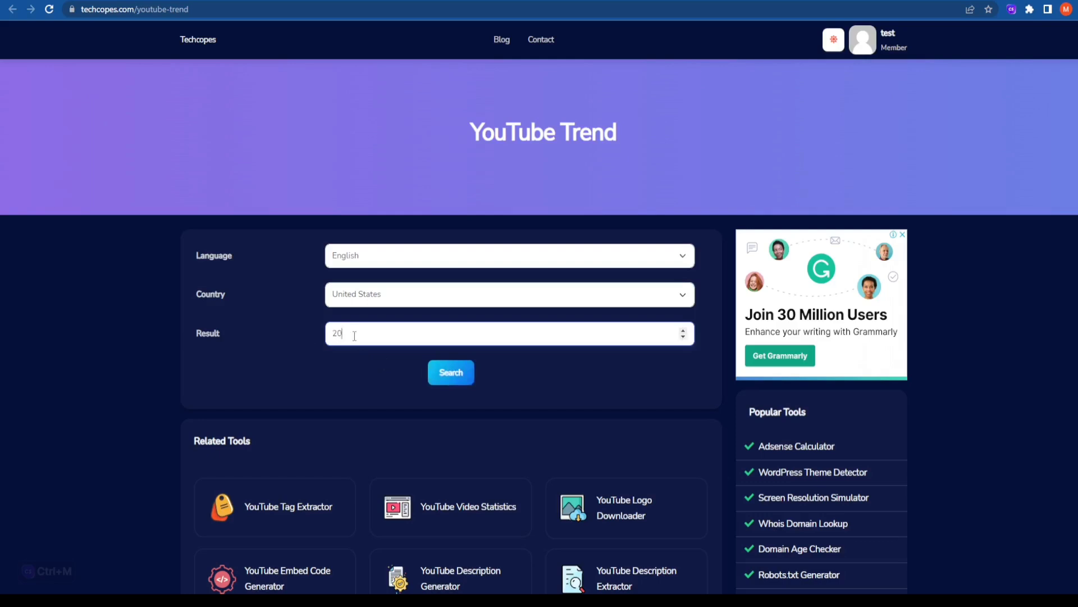
click(461, 381)
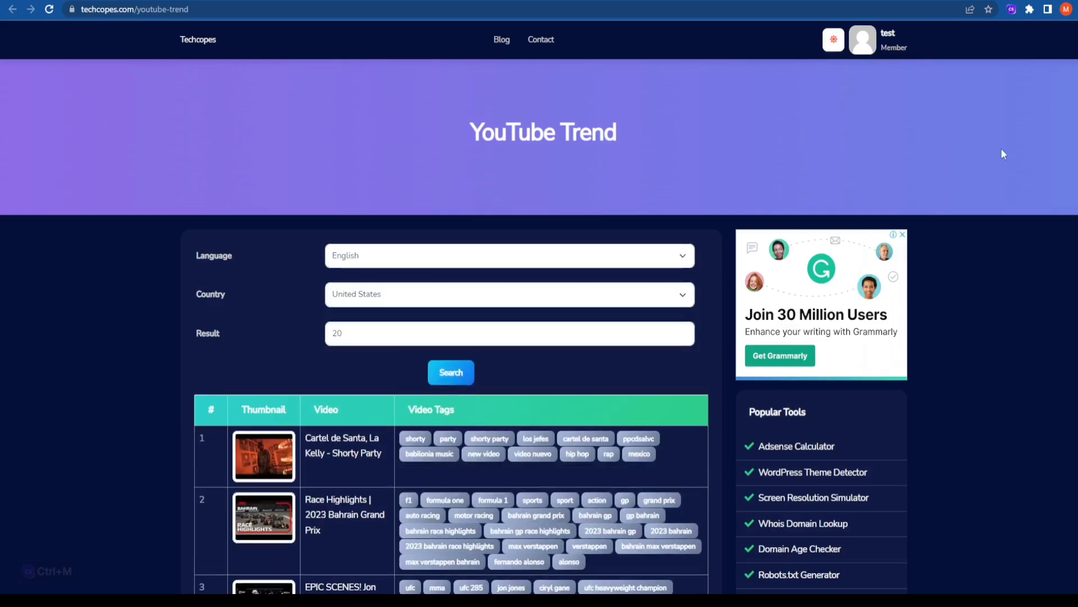
- Examine the trending videos and their tags throughout the results table
scroll(539, 337, down, 7)
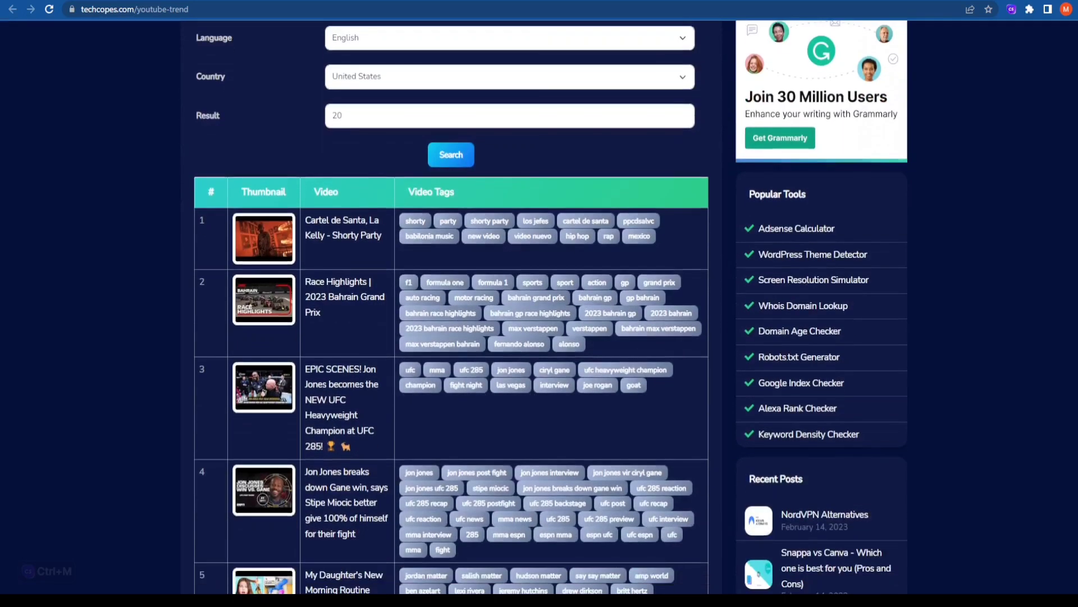
scroll(540, 337, down, 3)
scroll(539, 337, up, 6)
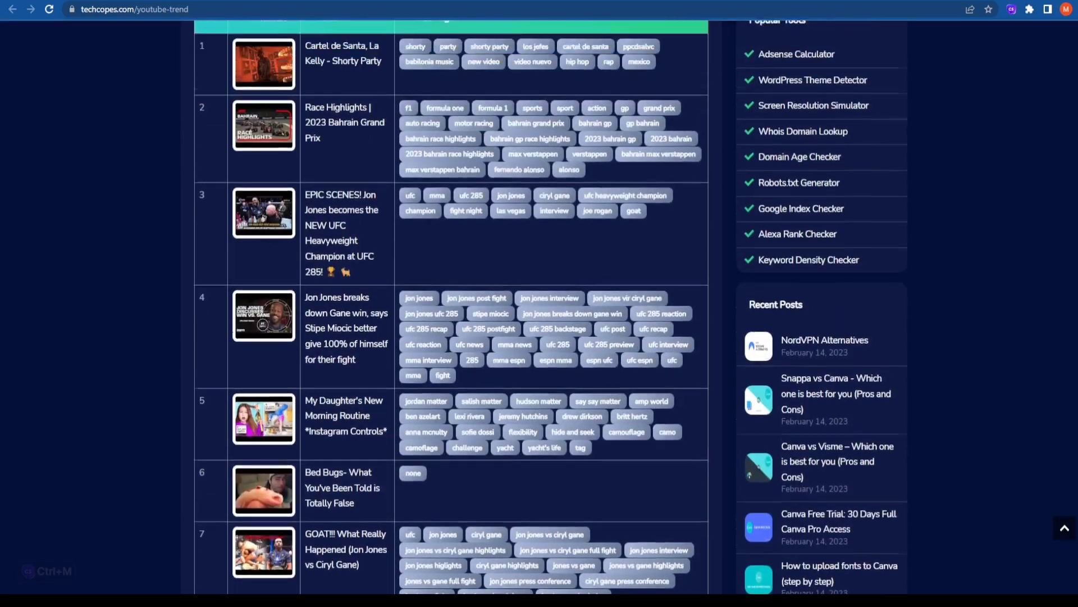
scroll(539, 337, up, 1)
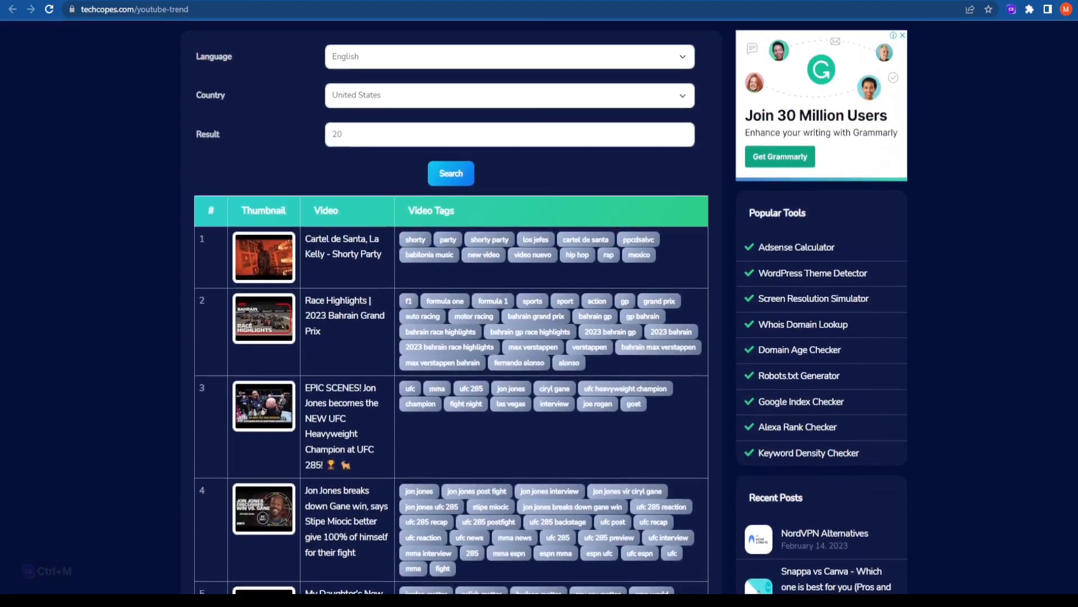
scroll(540, 337, up, 1)
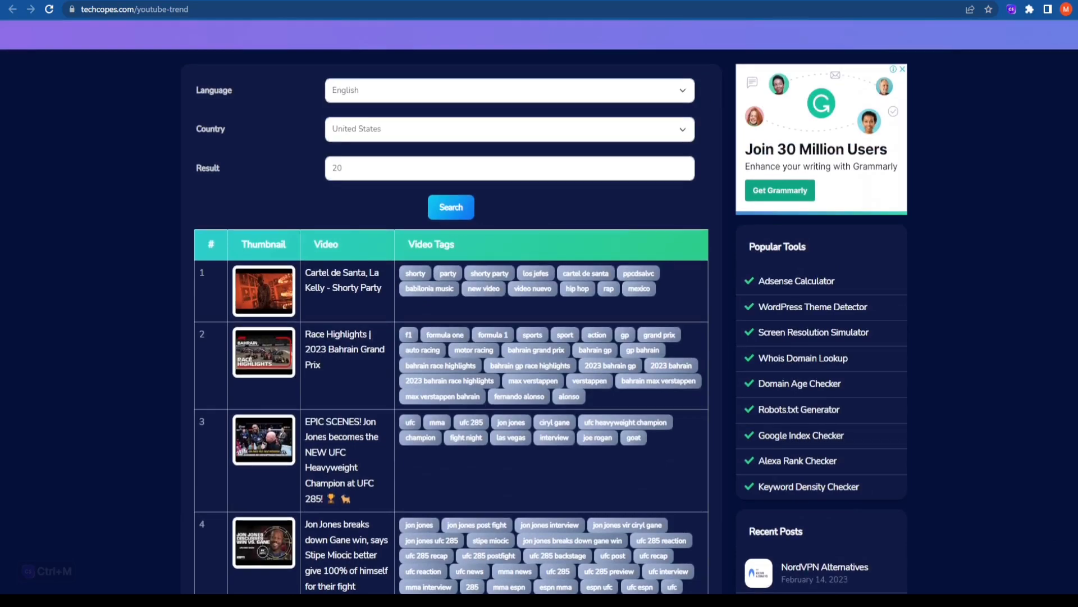
scroll(452, 307, down, 20)
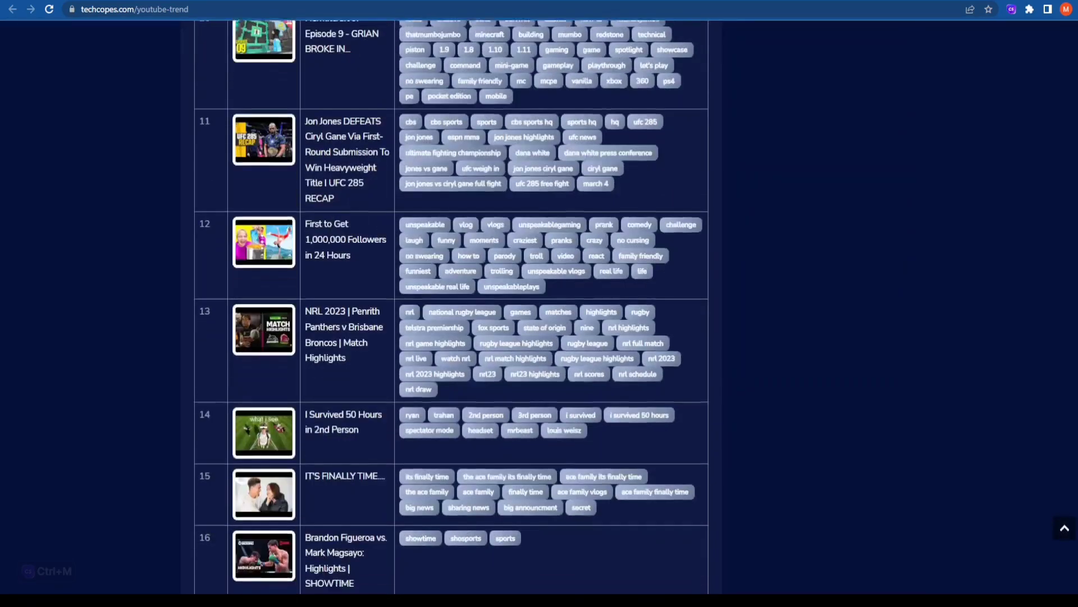
scroll(452, 307, down, 8)
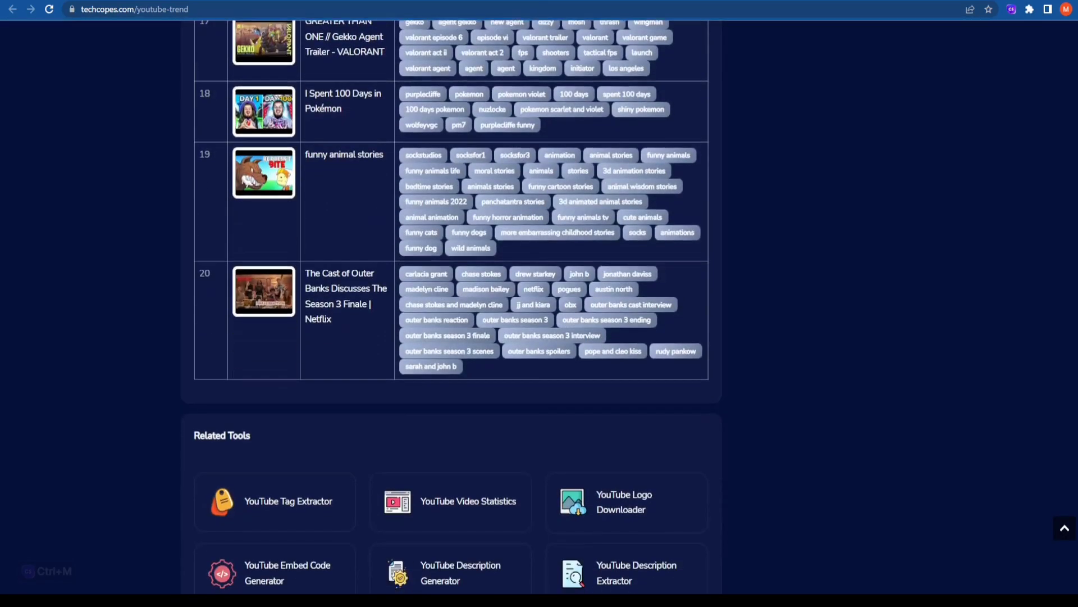
scroll(451, 307, up, 1)
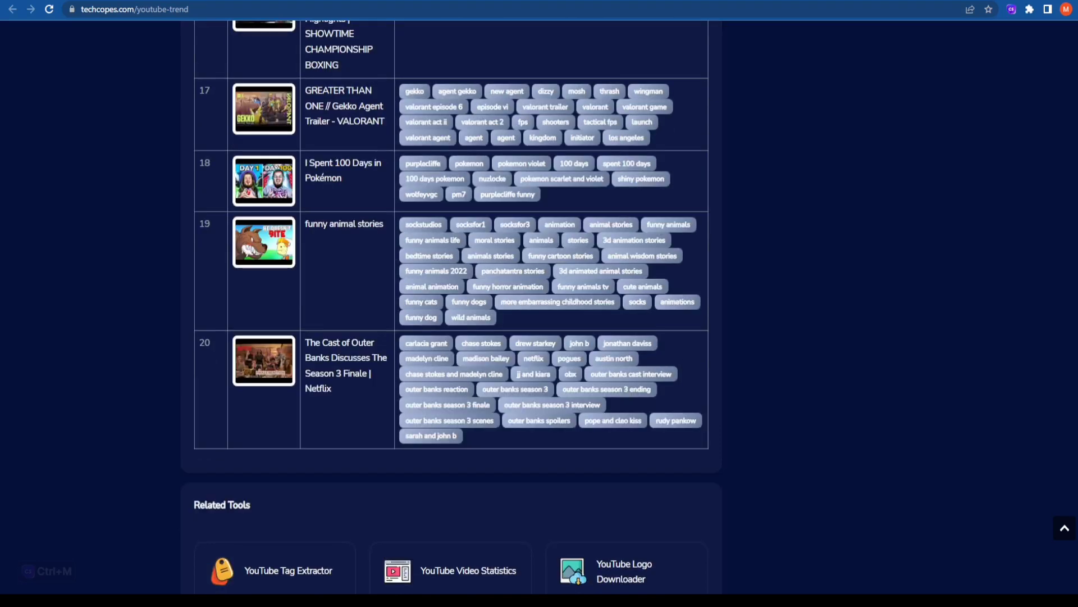
scroll(452, 307, up, 15)
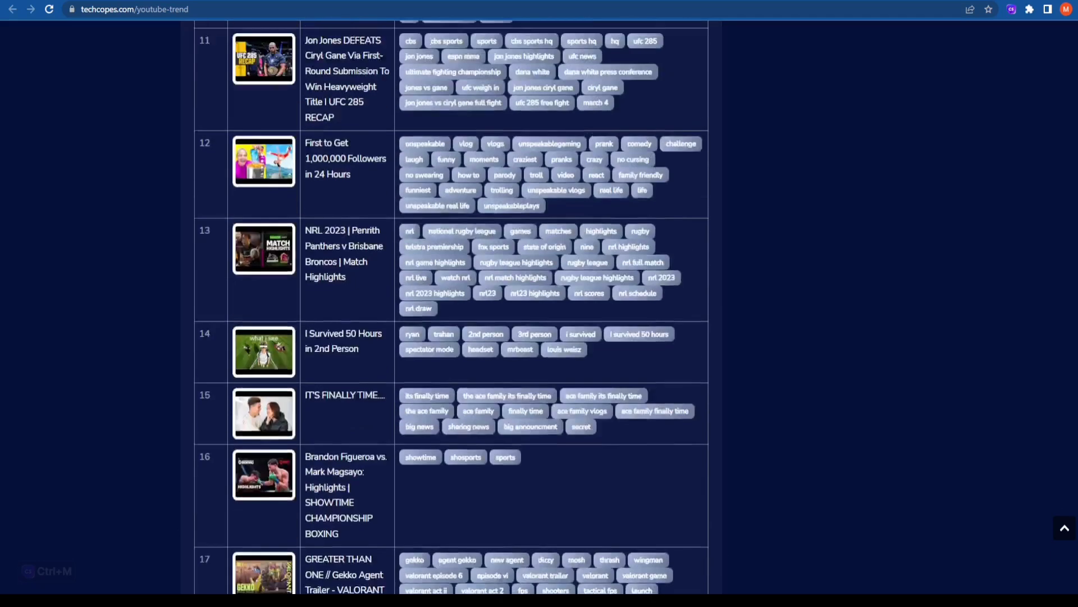
scroll(451, 306, up, 6)
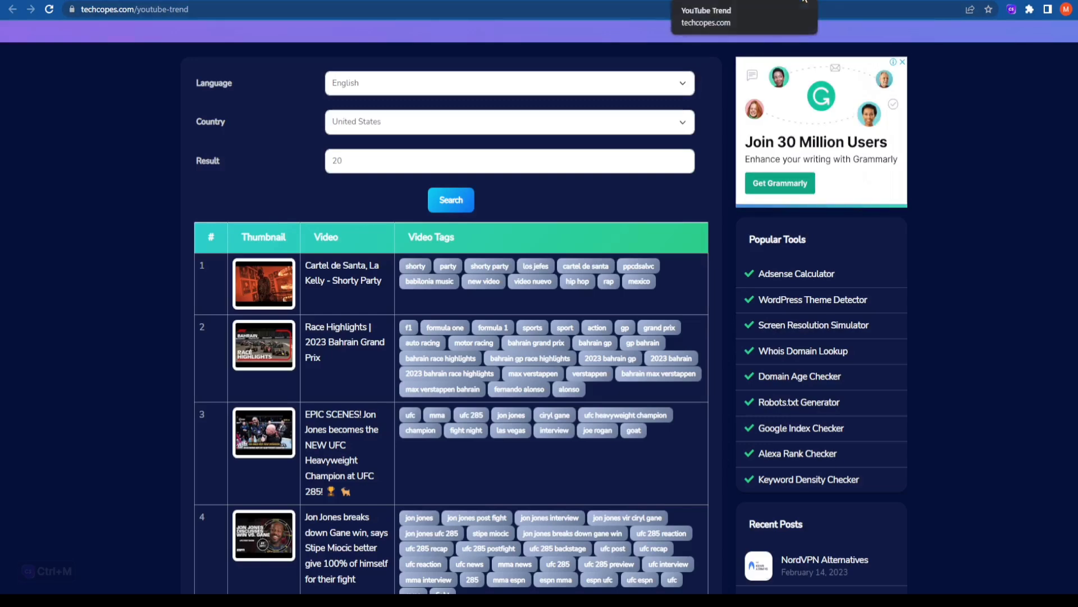
- Close the trend results and copy the link of the YouTube video "How to Grow on Pinterest from SCRATCH in 2023"
click(804, 1)
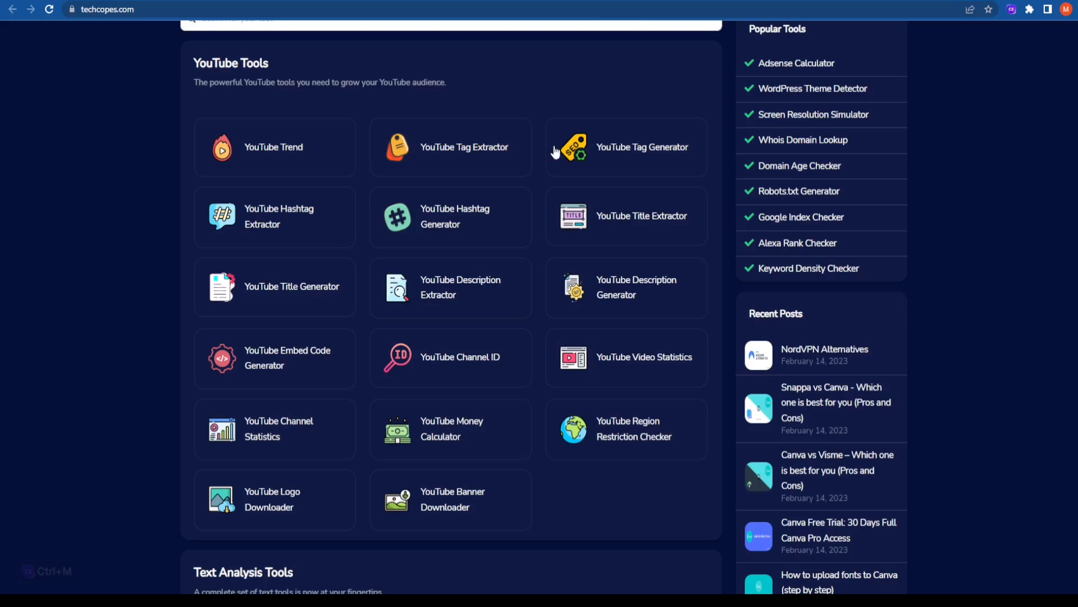
click(734, 4)
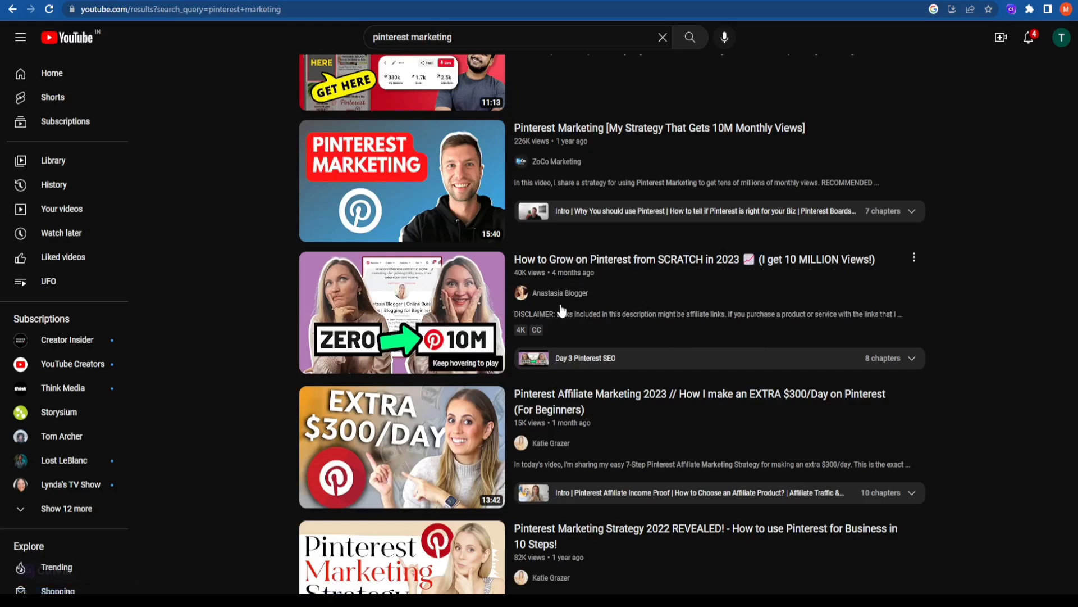
mouse_move(562, 310)
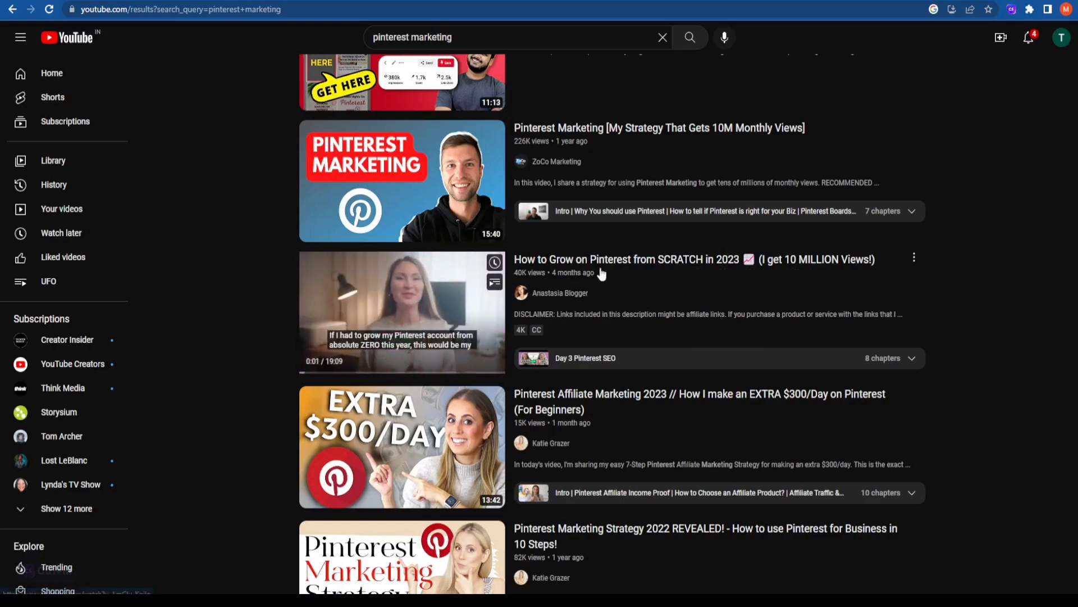
right_click(643, 267)
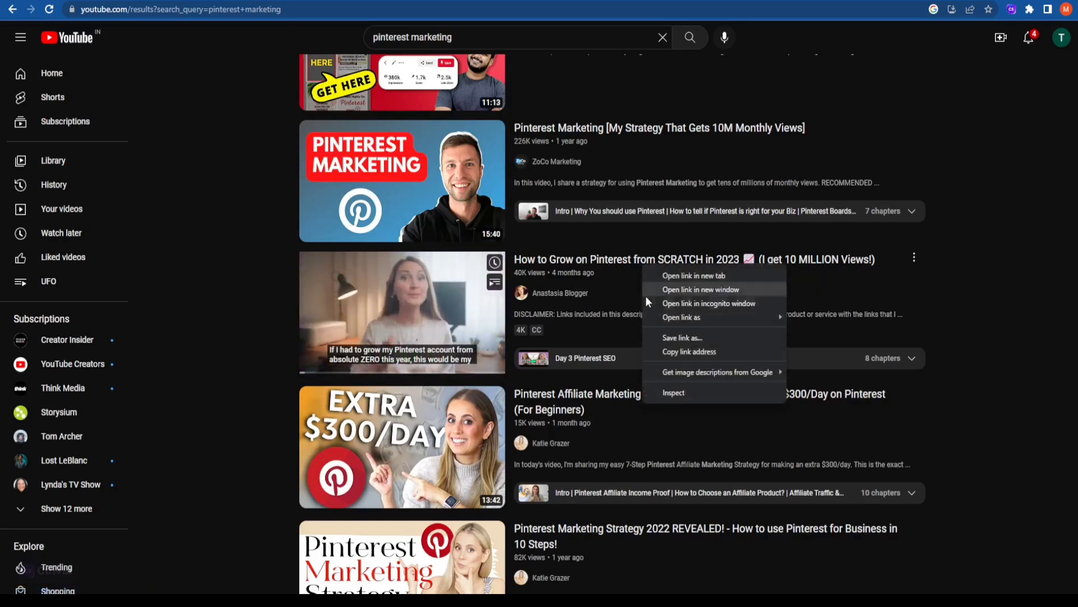
click(655, 352)
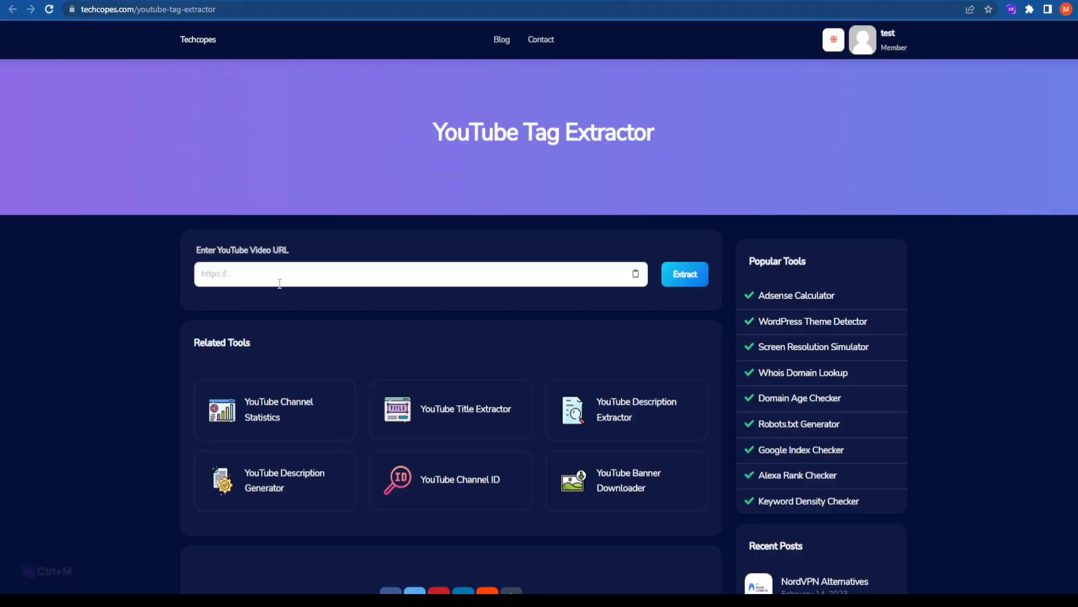
- Extract the tags of the copied video link with the YouTube Tag Extractor
click(268, 272)
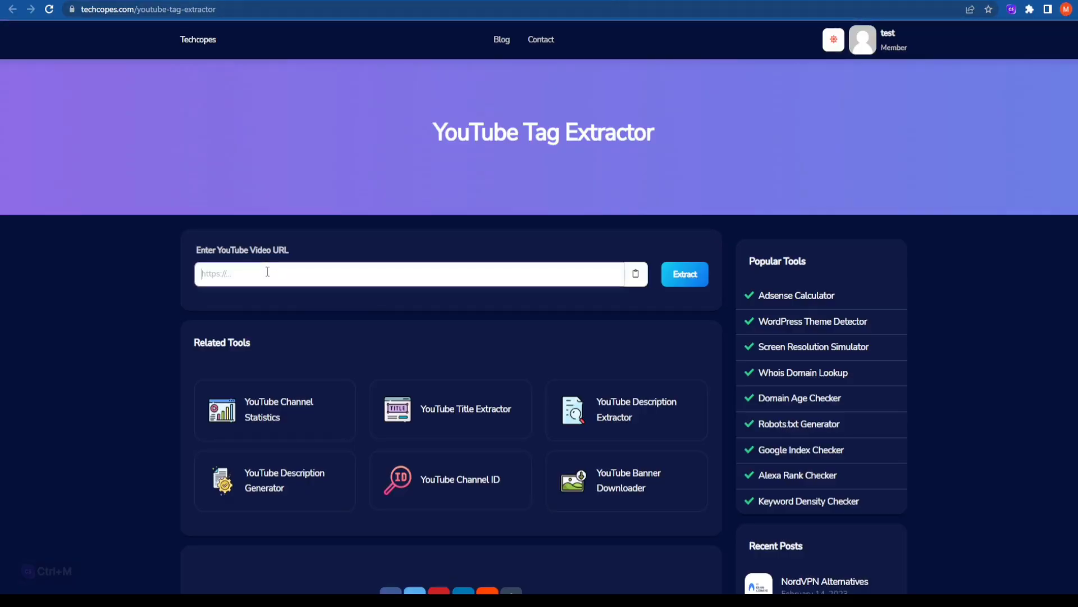
key(ctrl+v)
click(690, 277)
click(690, 276)
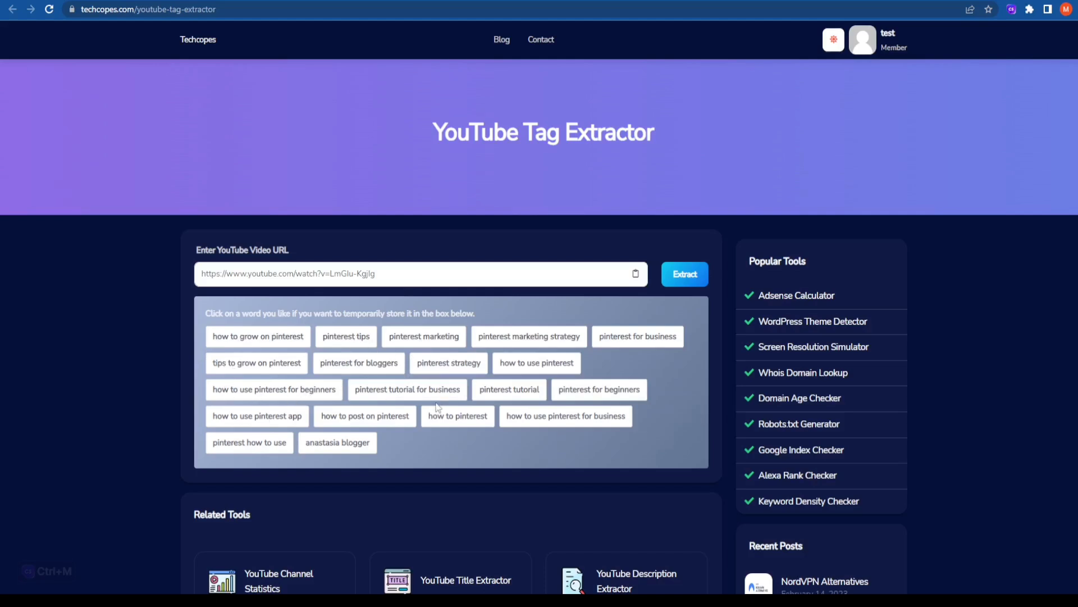
key(ctrl+minus)
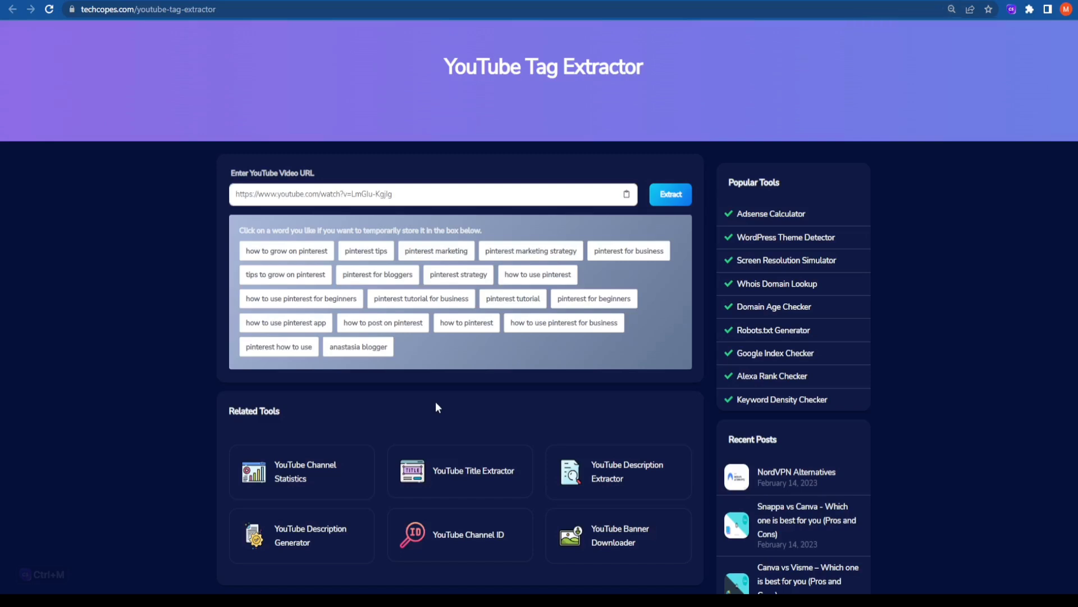
scroll(437, 406, up, 1)
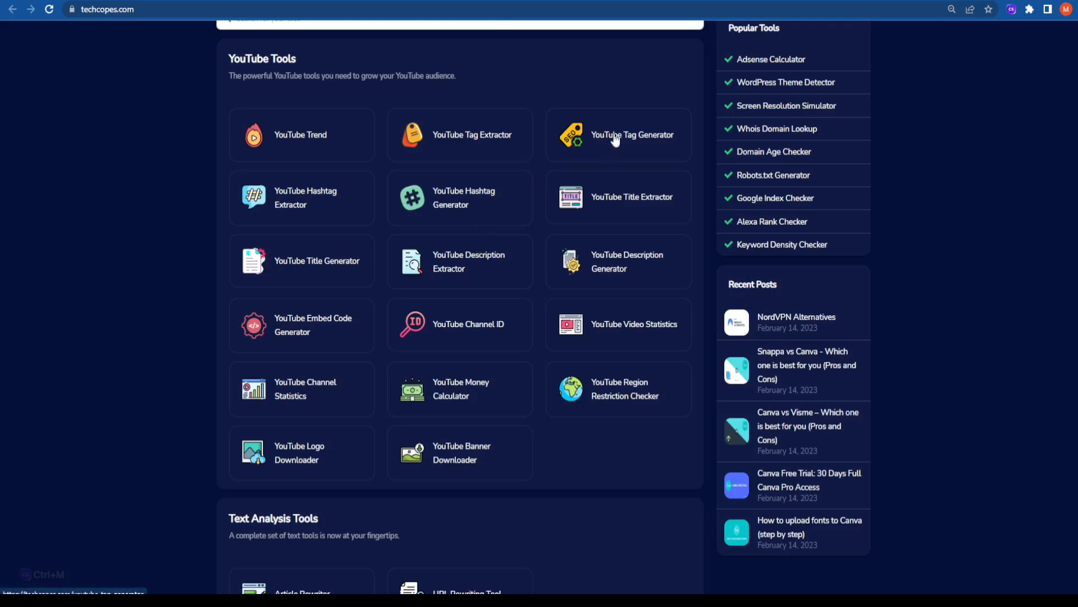
- Open the YouTube Tag Generator and generate English tags for the keyword "pinterest marketing"
click(616, 140)
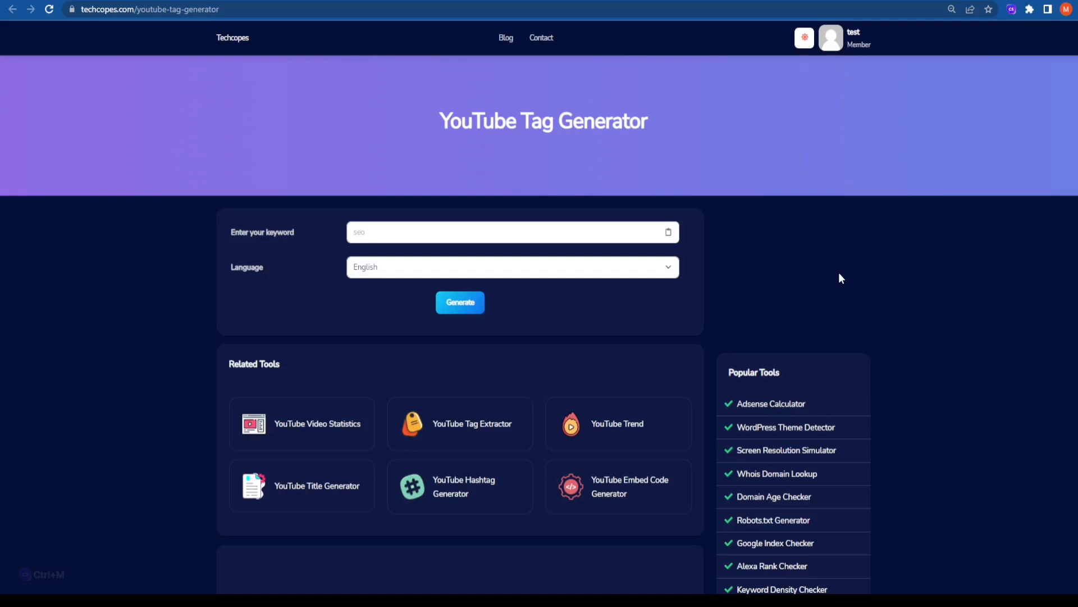
click(367, 233)
key(ctrl+v)
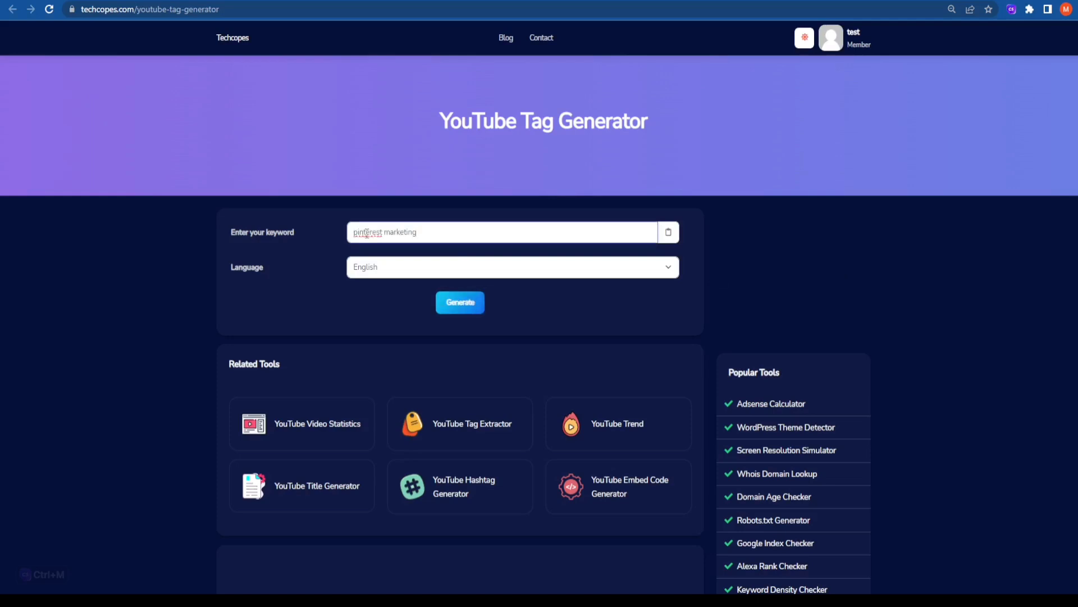
click(473, 305)
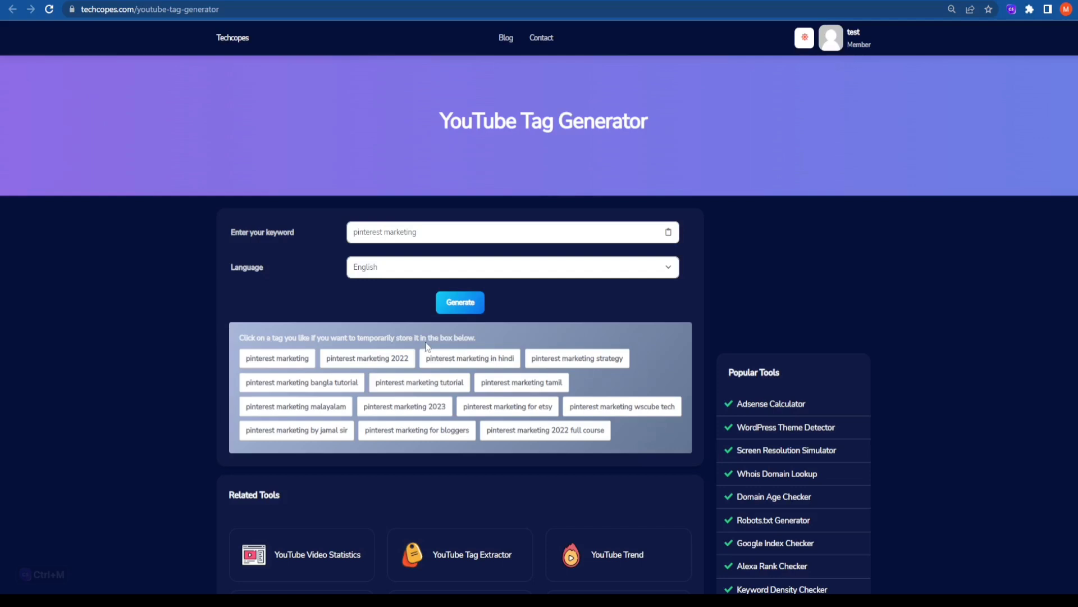
- Add "pinterest marketing in hindi" and "pinterest marketing strategy" to the tag list and copy the selected tags
click(484, 362)
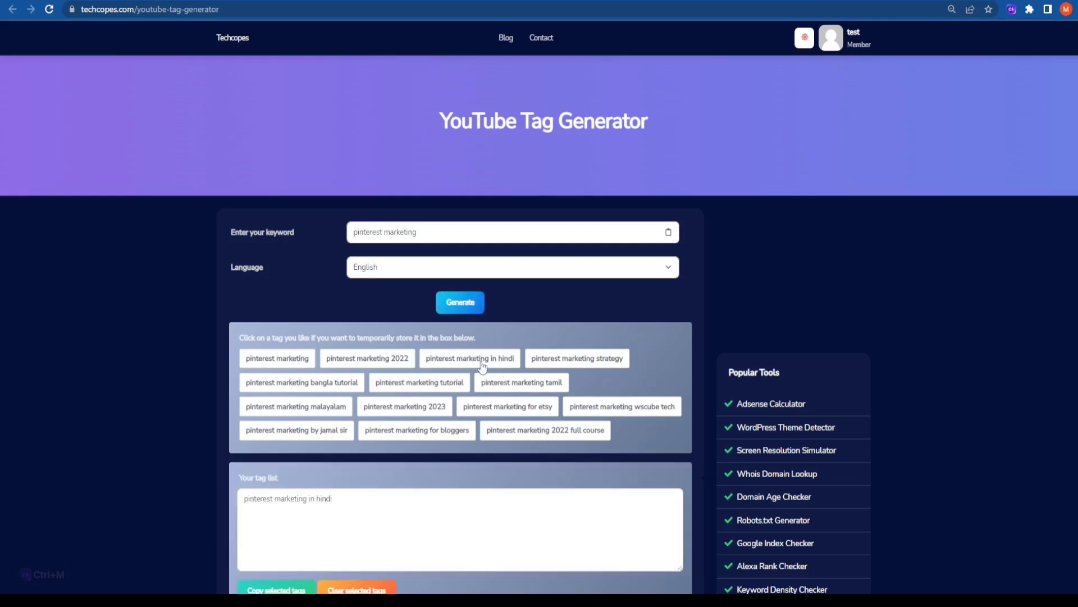
click(584, 366)
click(436, 499)
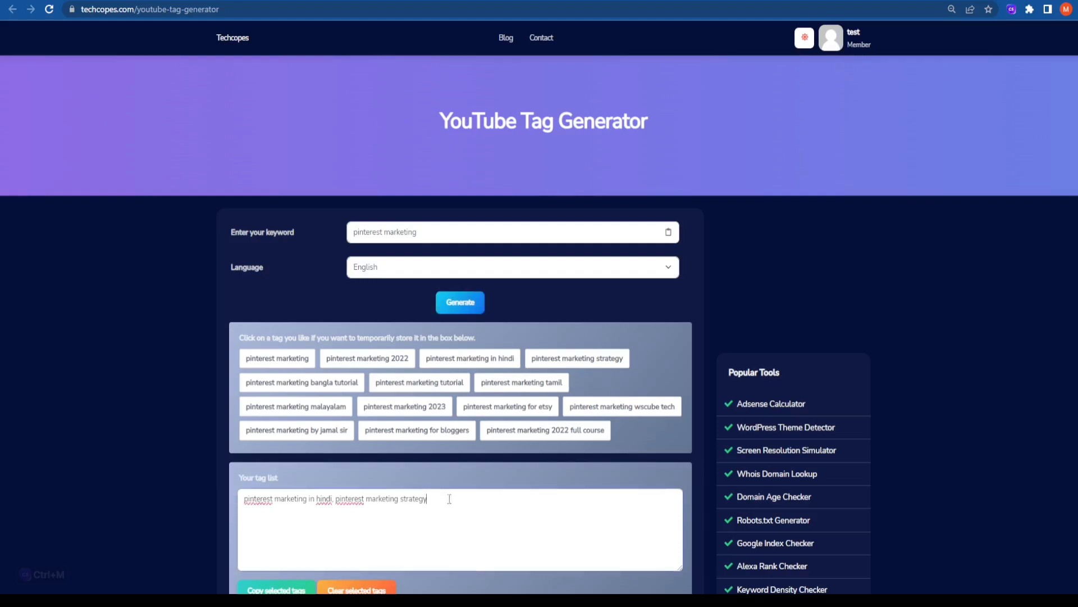
drag(448, 498, 204, 501)
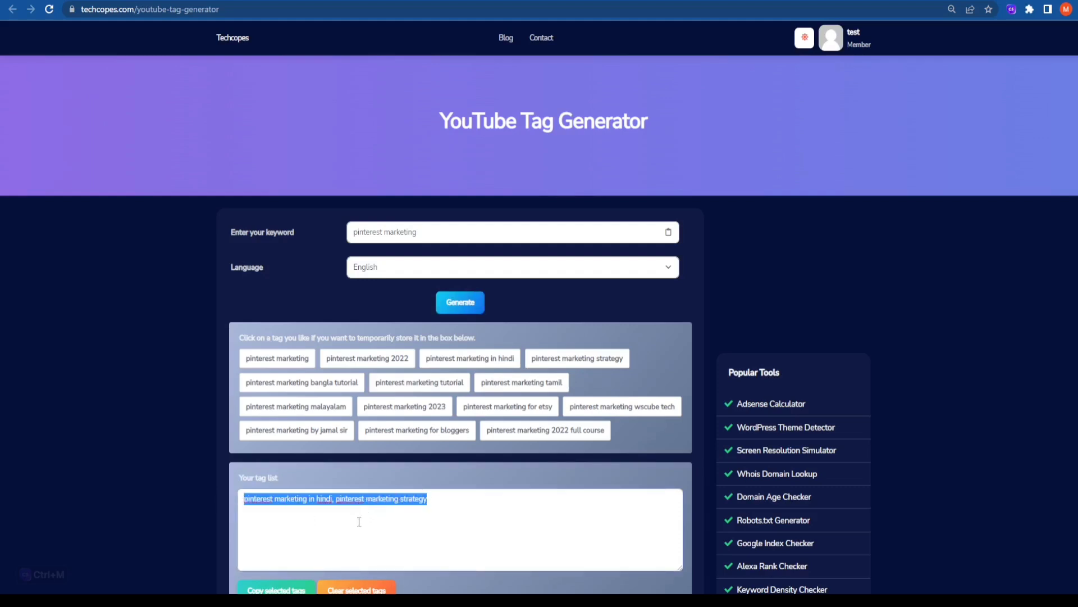
click(283, 590)
- Open the YouTube Title Generator and generate titles for the keyword "pinterest marketing"
key(alt+Left)
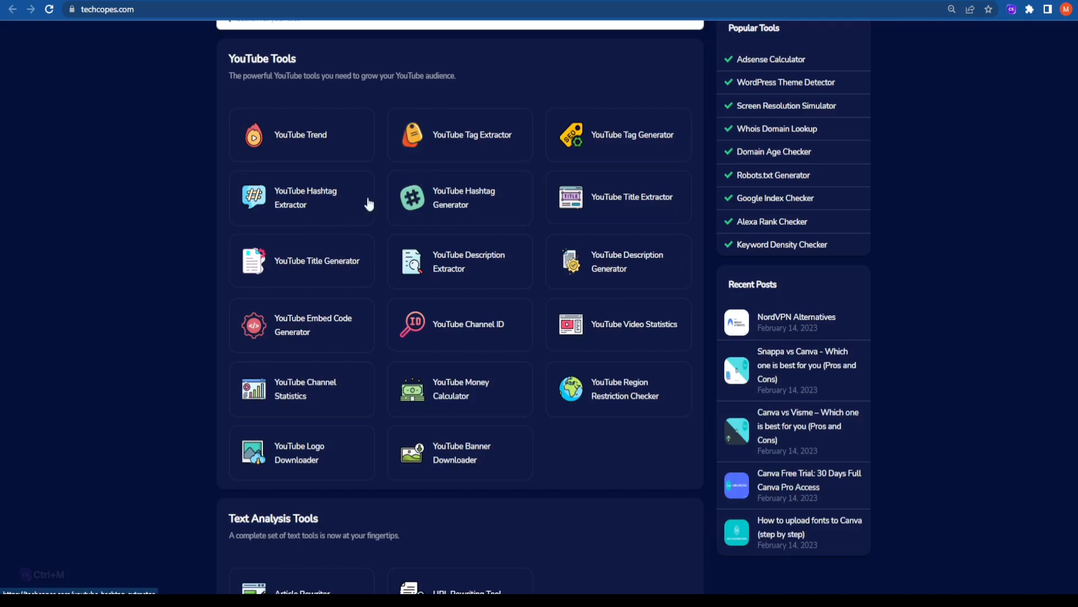
click(326, 264)
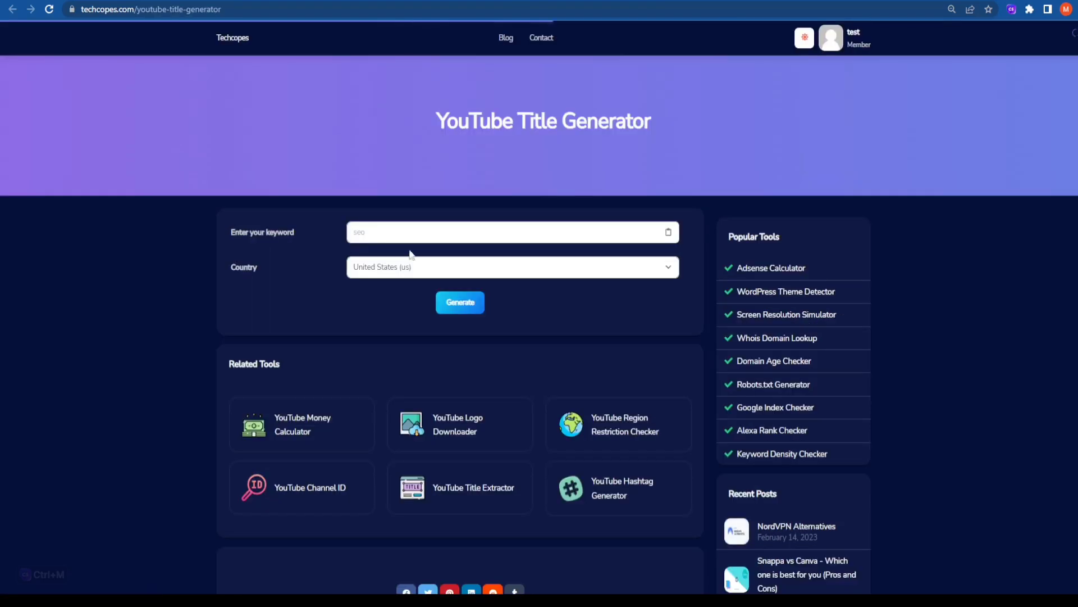
click(385, 231)
key(ctrl+v)
key(BackSpace)
key(BackSpace)
key(BackSpace)
key(BackSpace)
key(BackSpace)
key(BackSpace)
key(BackSpace)
key(BackSpace)
key(BackSpace)
key(BackSpace)
key(BackSpace)
key(BackSpace)
key(BackSpace)
key(BackSpace)
key(BackSpace)
key(BackSpace)
key(BackSpace)
key(BackSpace)
key(BackSpace)
key(BackSpace)
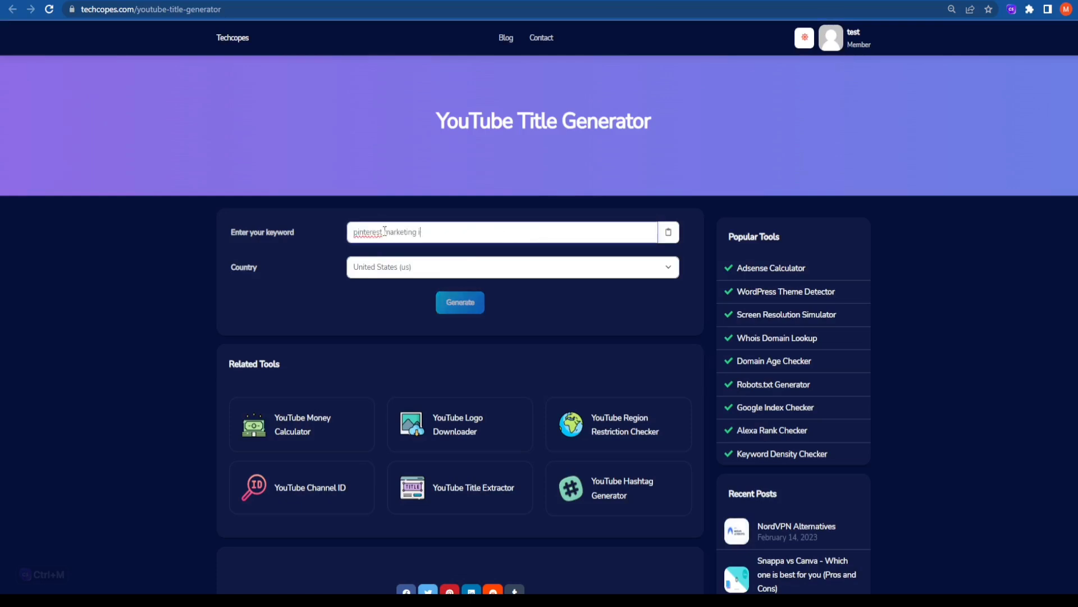
click(450, 302)
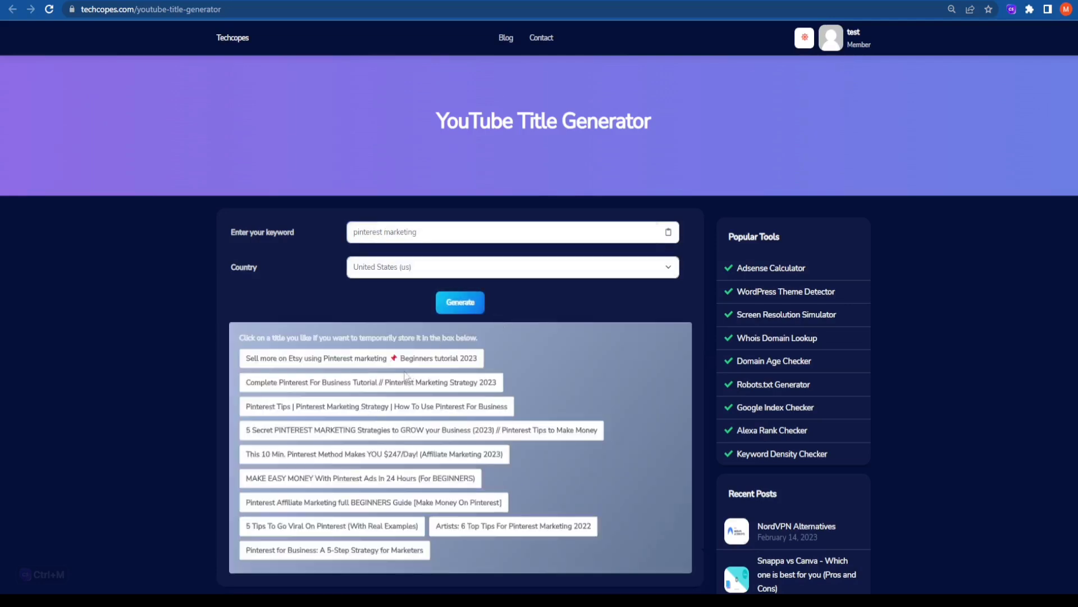
scroll(318, 454, down, 2)
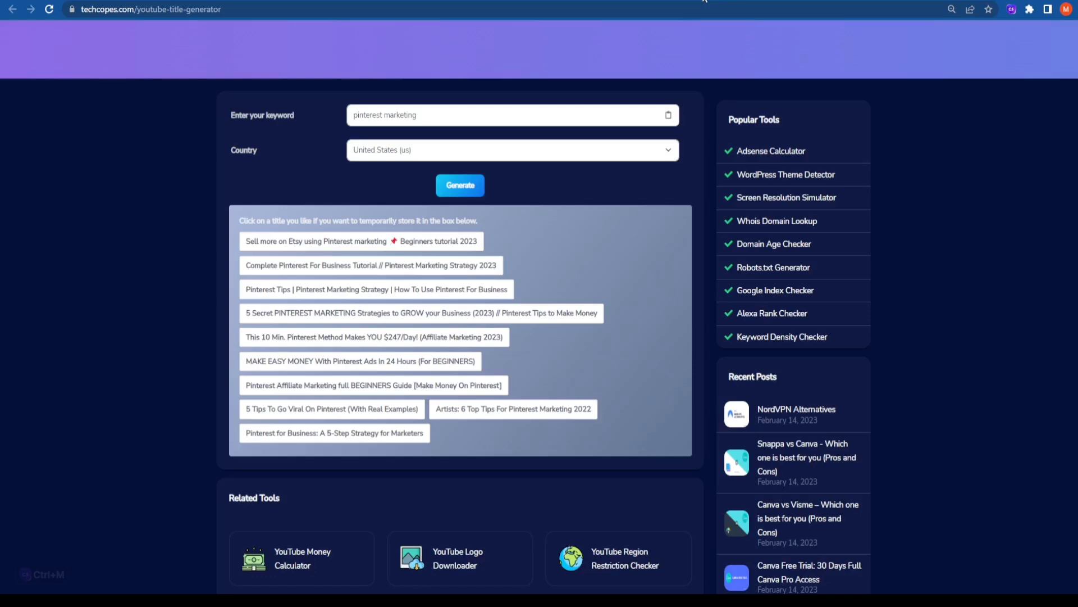
- Open the YouTube Description Generator and look through its template sections down to Contact & Social
key(alt+Left)
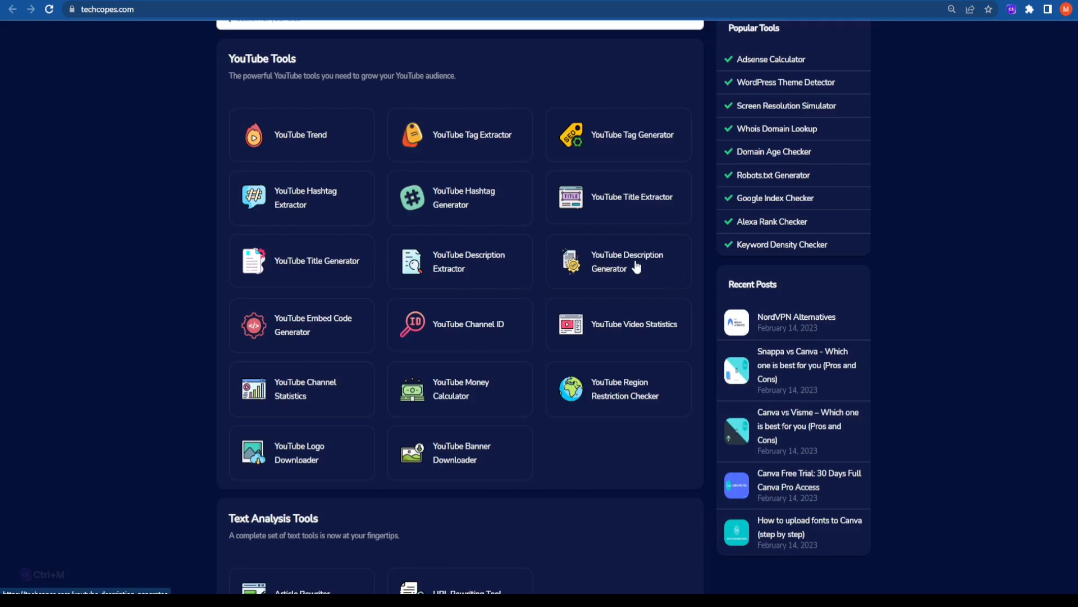
click(611, 275)
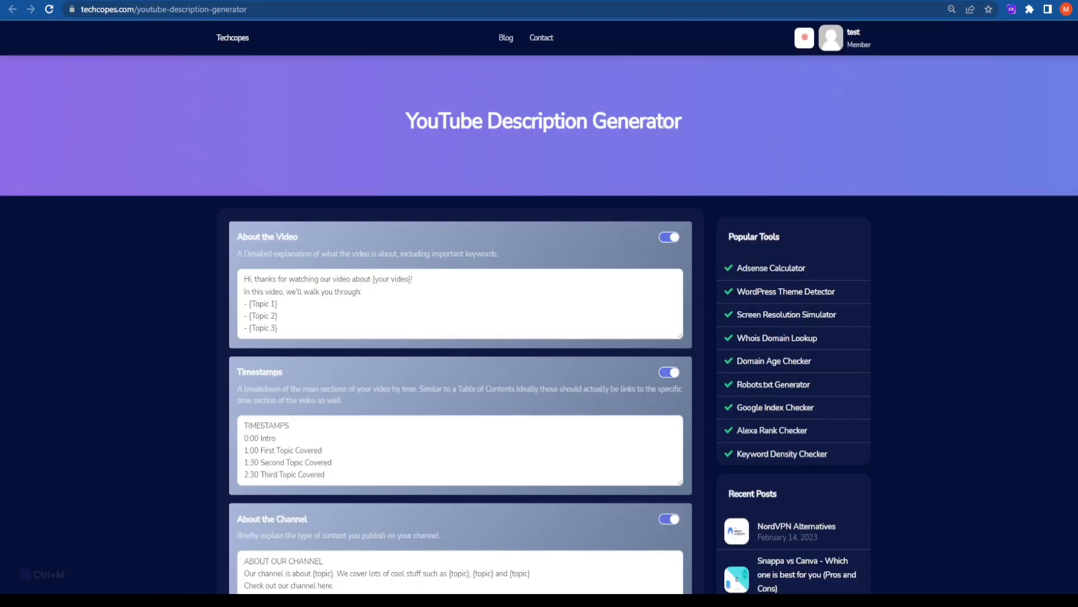
scroll(319, 318, down, 2)
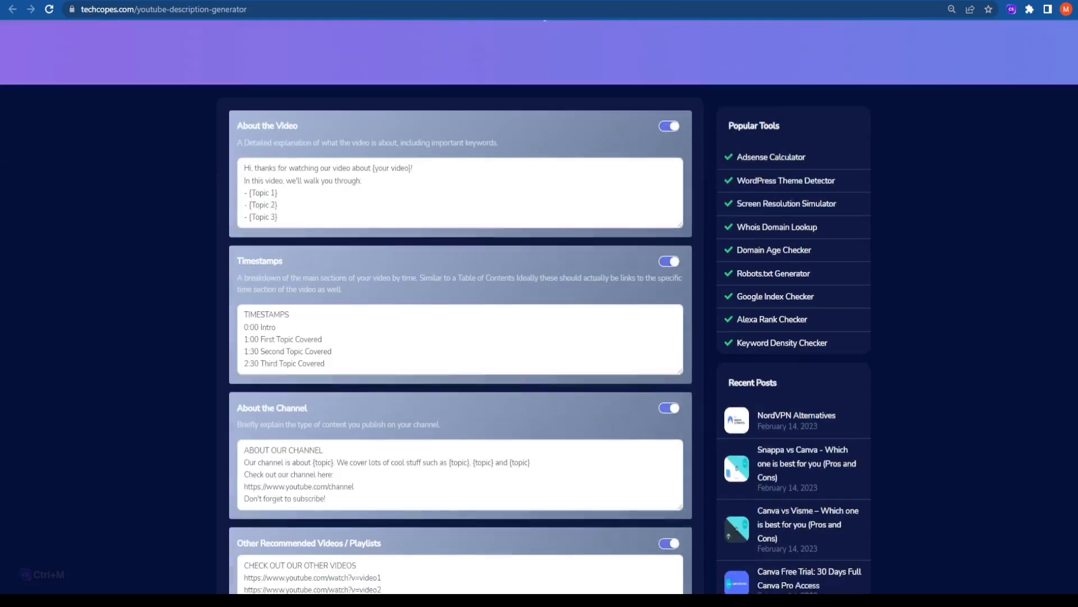
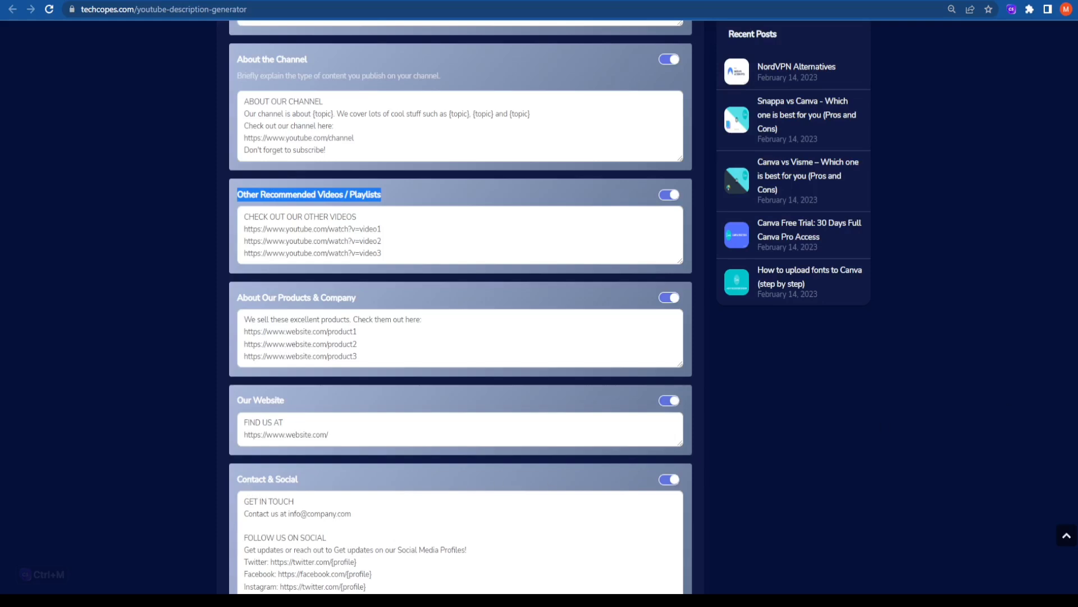
scroll(461, 309, down, 4)
scroll(460, 309, up, 2)
- Fill in About the Video with "Pinterest marketing tips" and the topics "How to use pinterest", "how Pinterest works" and "tips for growing on pinterest"
scroll(439, 140, up, 15)
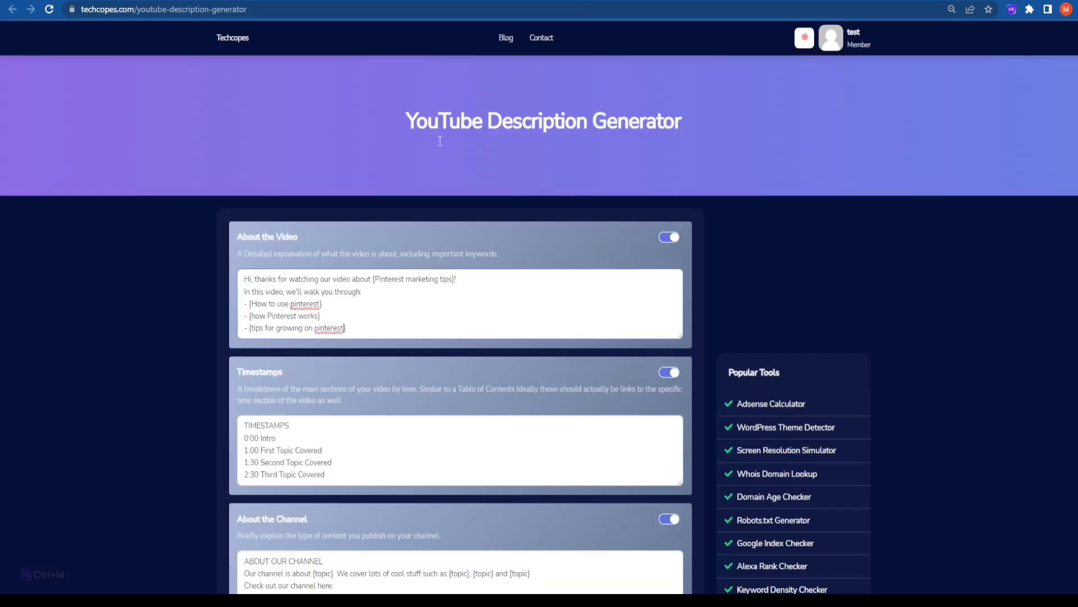
click(315, 304)
click(277, 438)
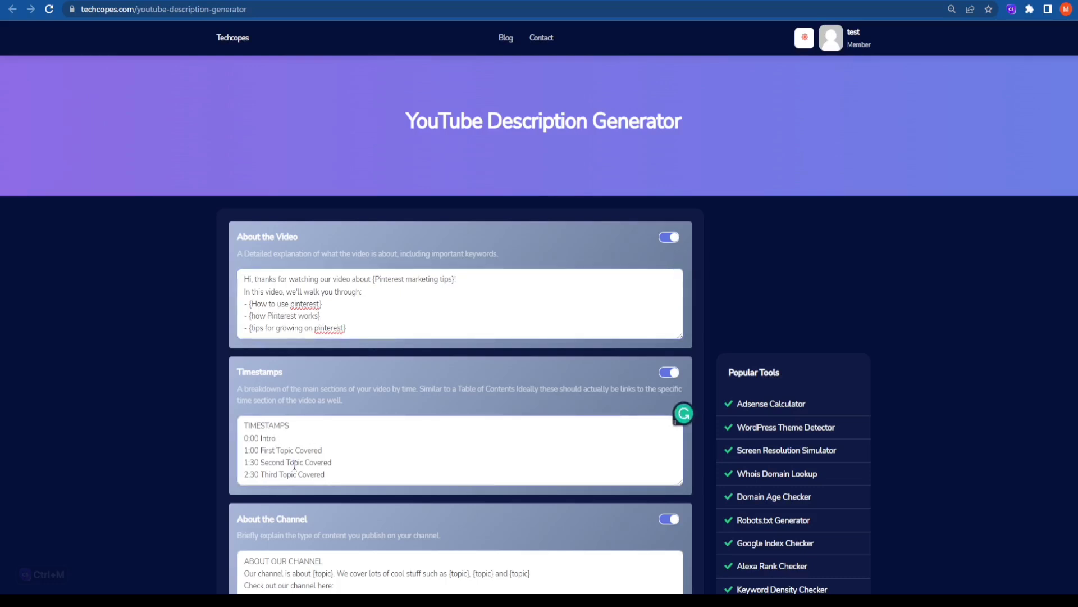
- Generate the video description with all template sections enabled and copy the resulting text
scroll(408, 272, down, 3)
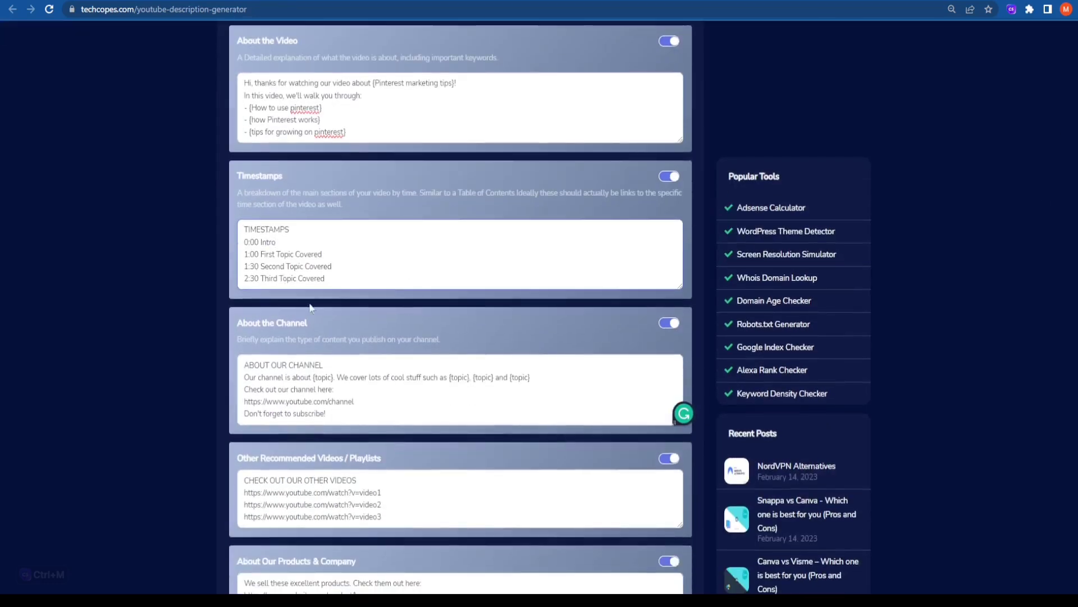
click(277, 386)
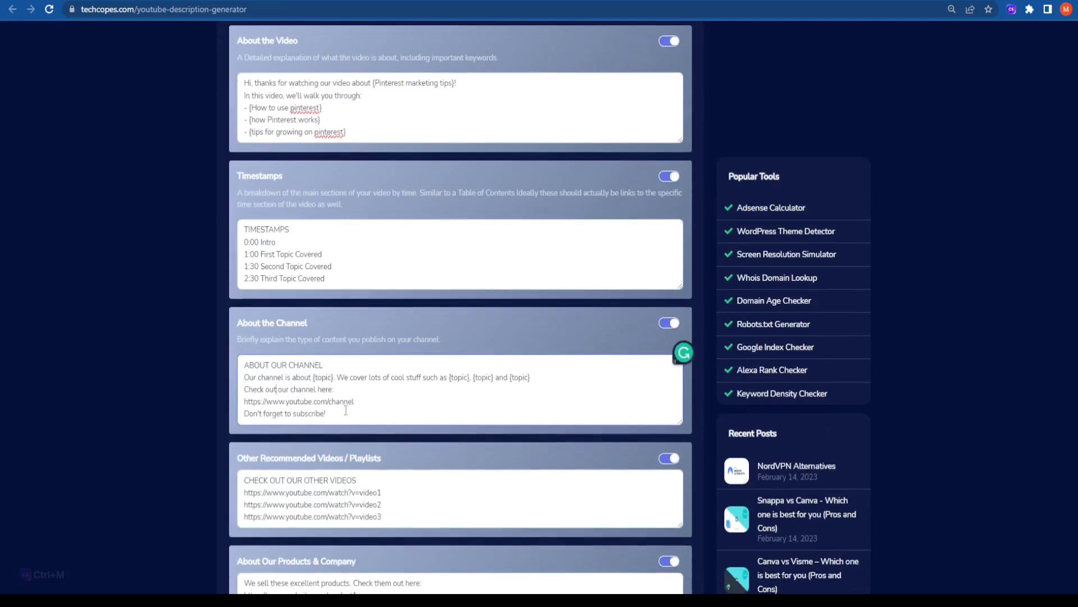
scroll(319, 397, down, 2)
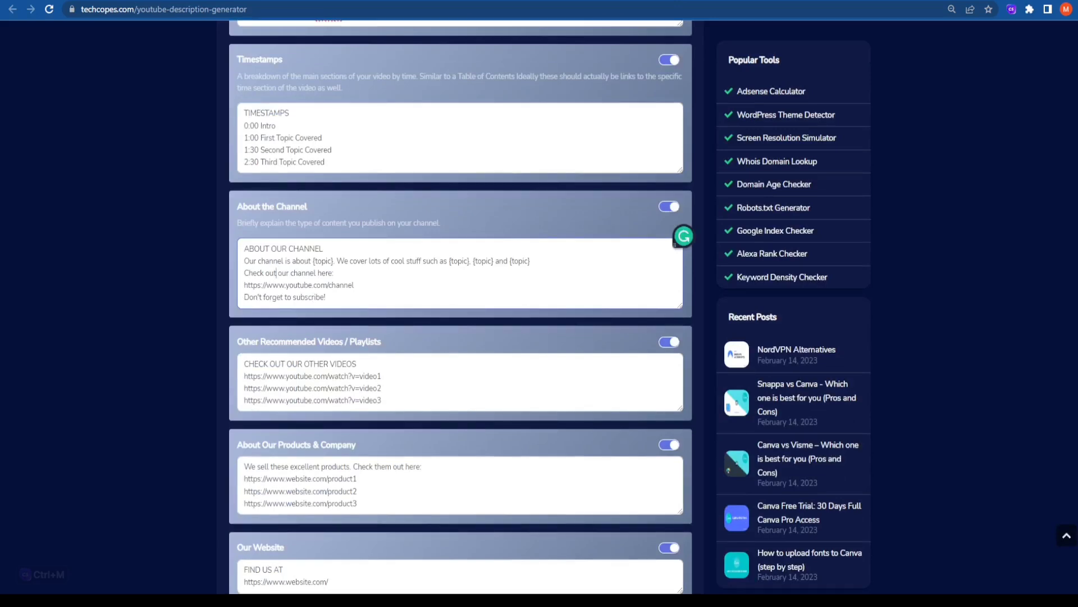
scroll(461, 303, down, 4)
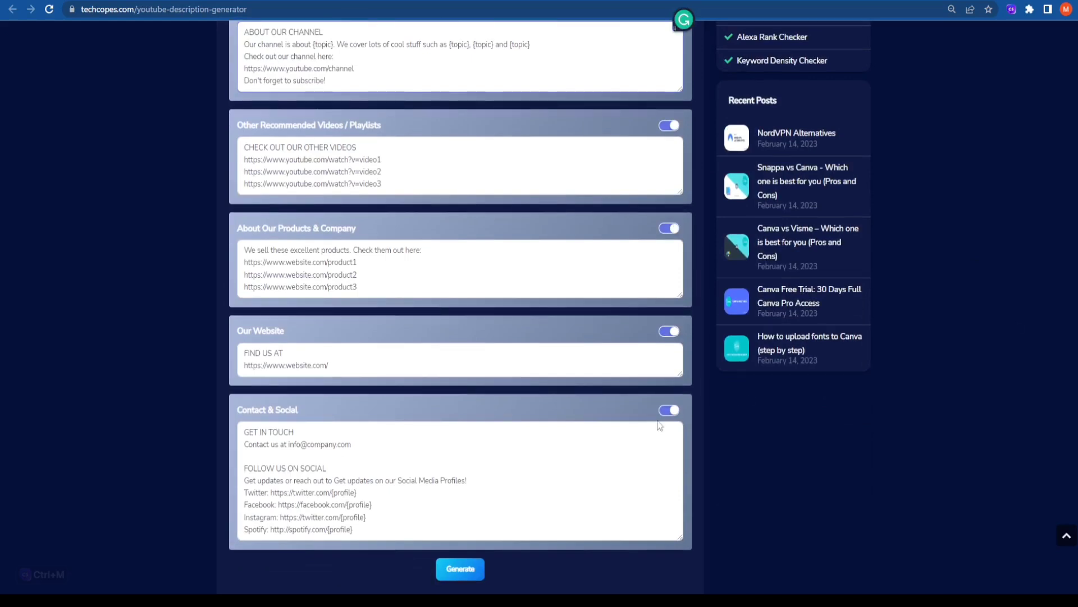
click(462, 577)
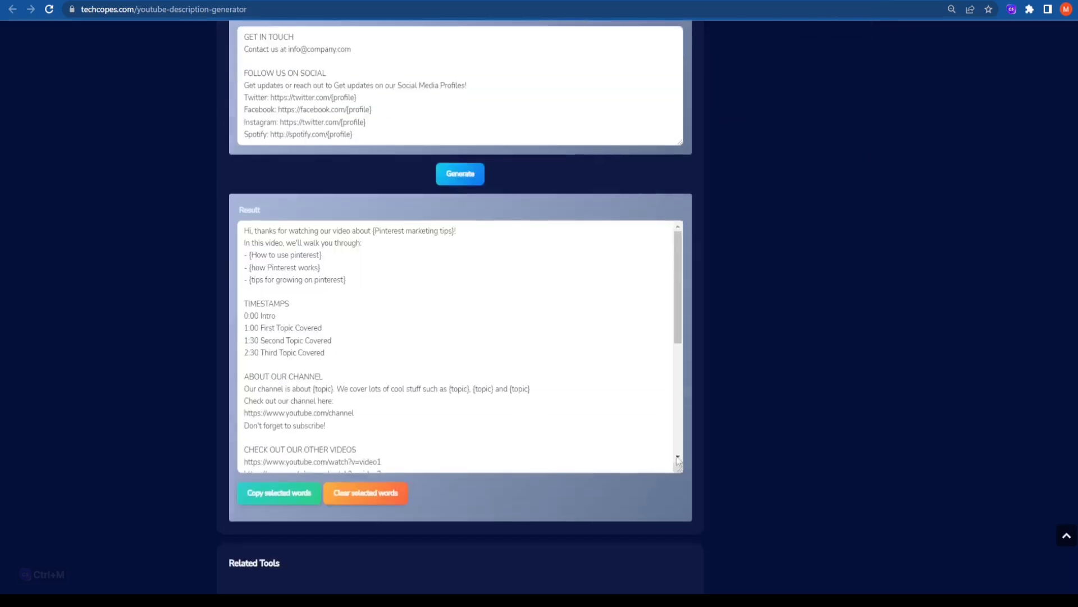
drag(678, 258, 680, 292)
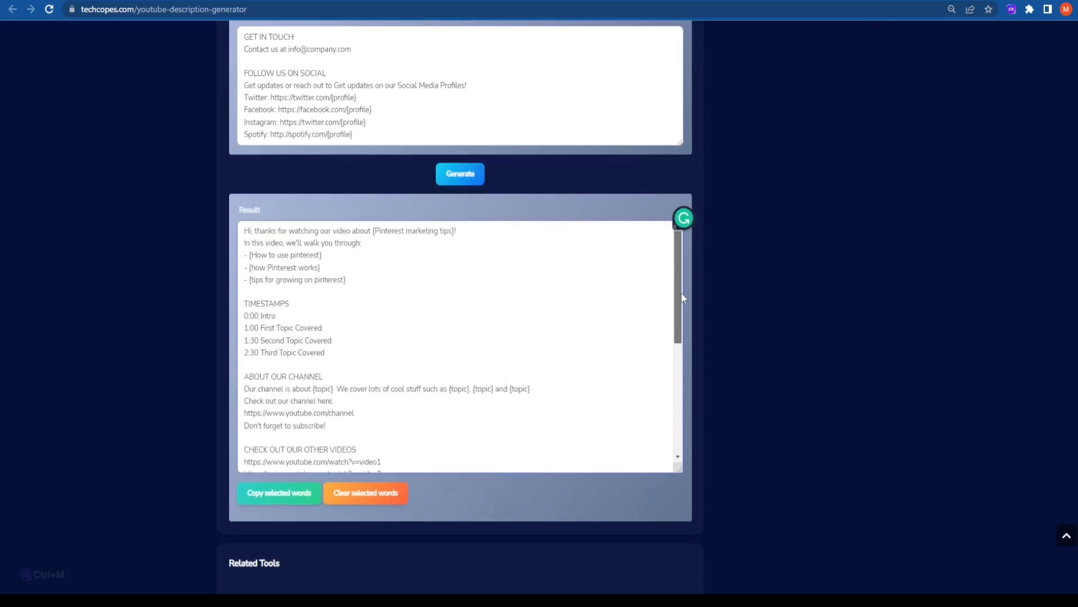
click(270, 498)
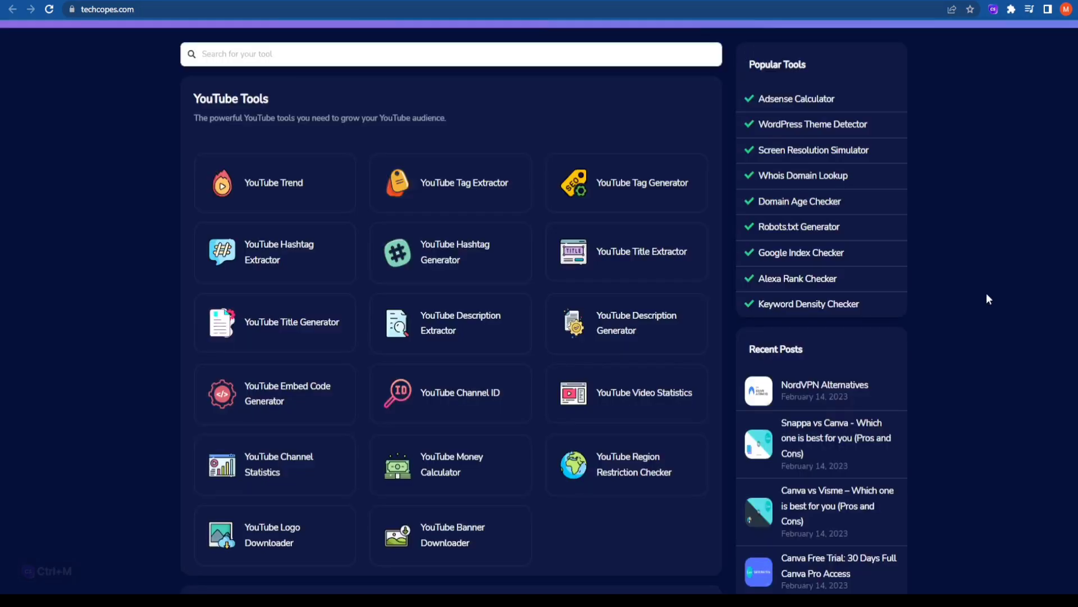
- Open YouTube Video Statistics and copy the link of the YouTube video "Creating A *Pinterest Worthy* Home Office // DIY Room Makeover"
scroll(989, 299, down, 1)
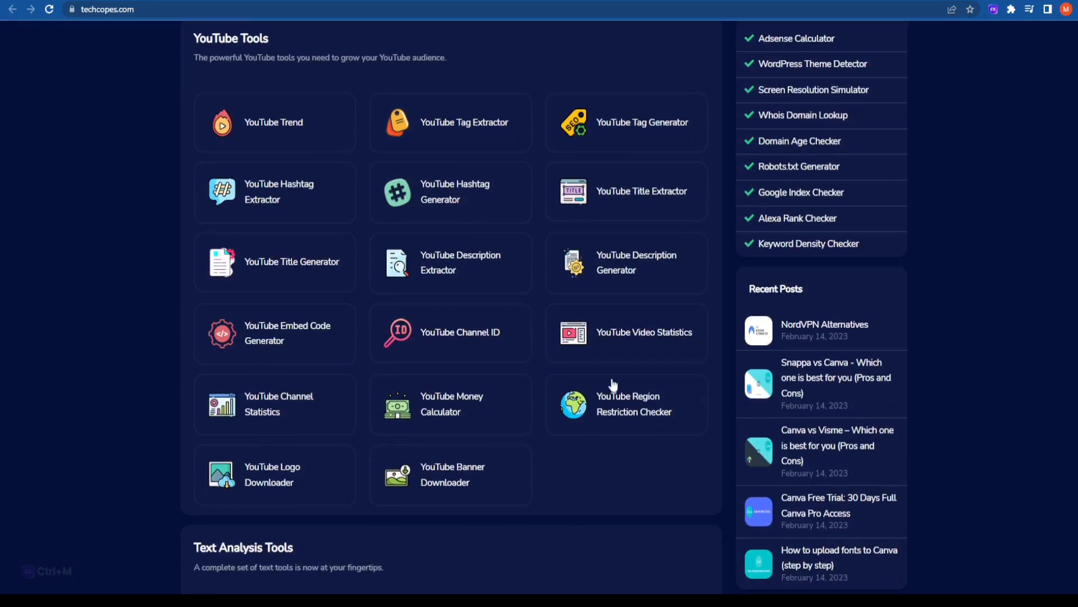
click(650, 343)
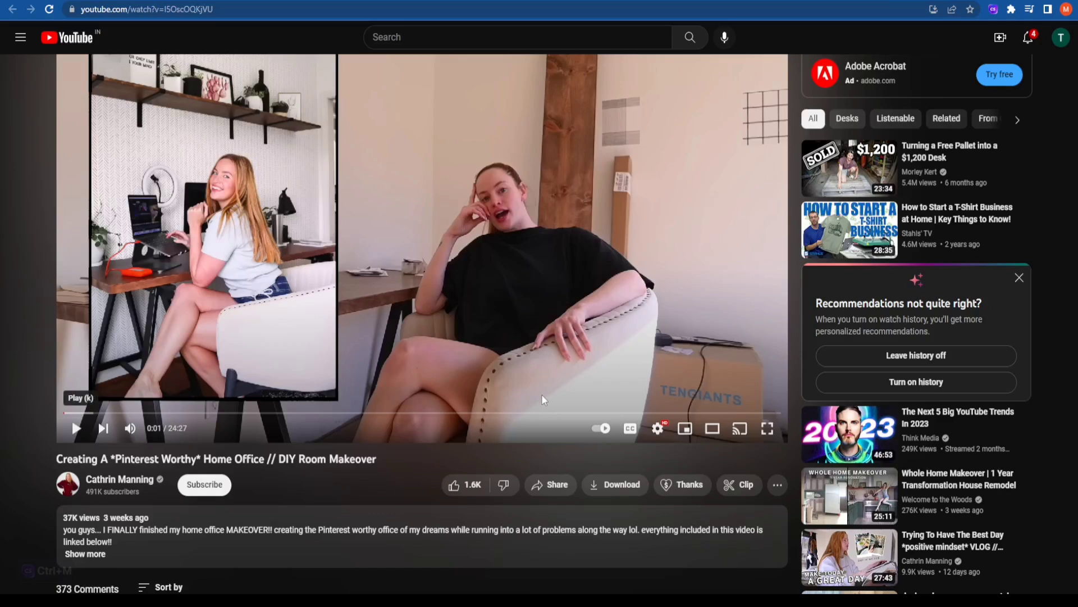
scroll(543, 400, down, 1)
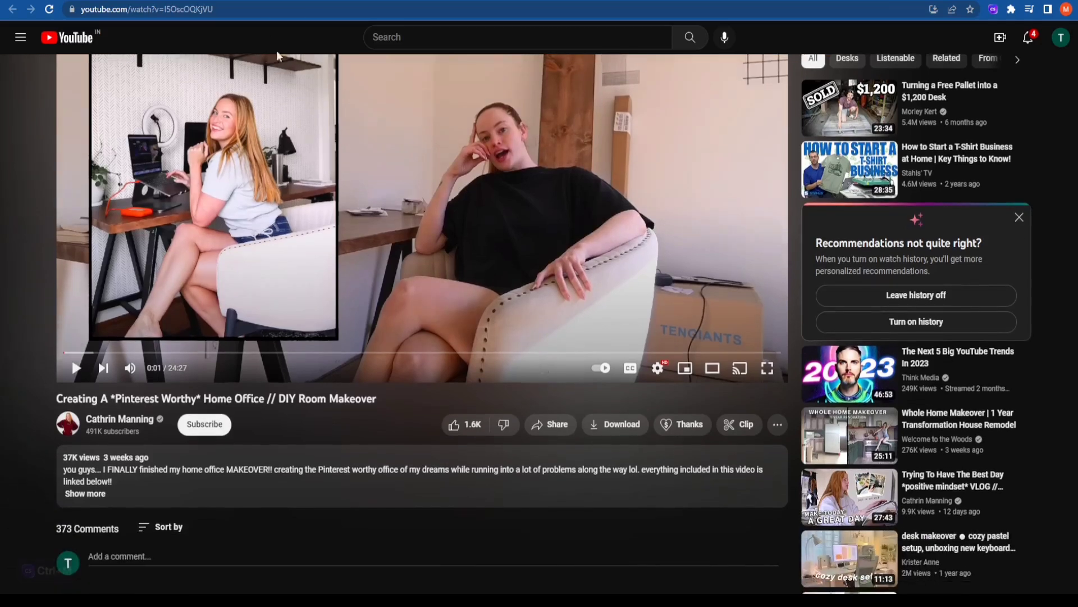
click(234, 11)
key(ctrl+c)
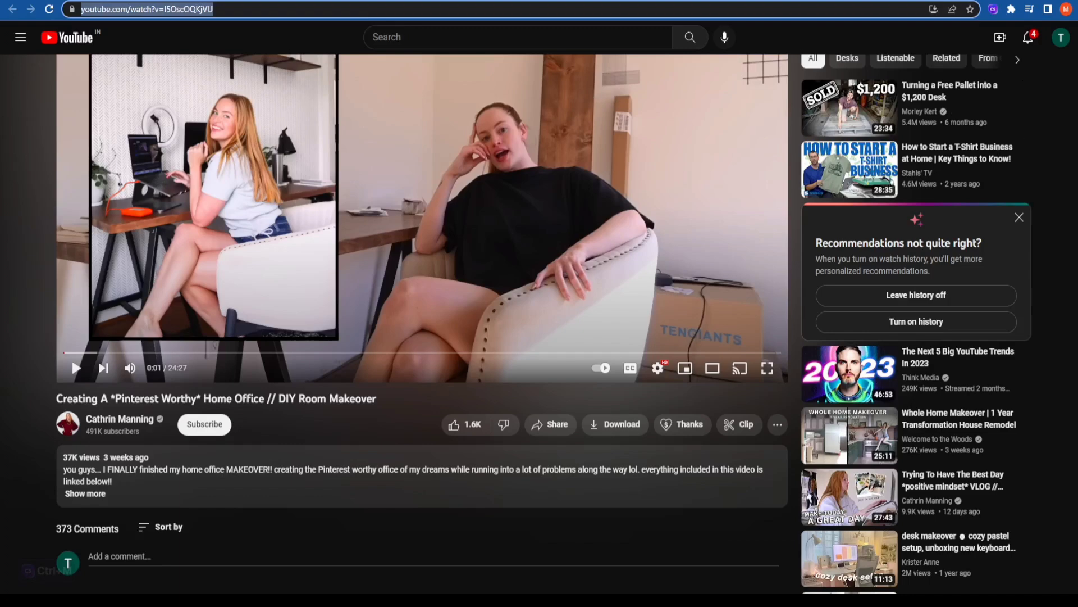
scroll(517, 325, up, 2)
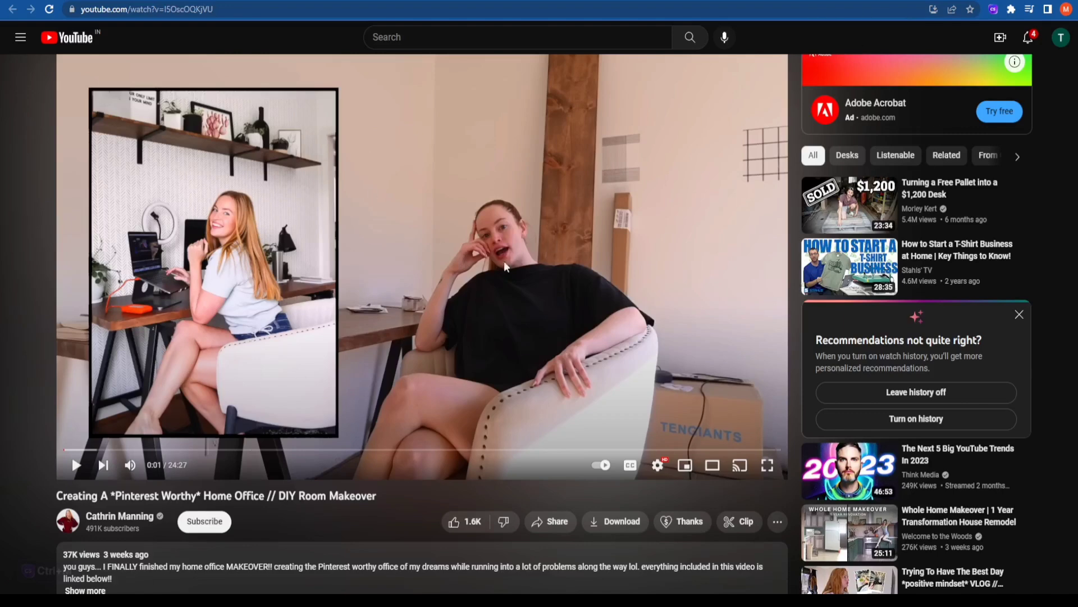
- Return to the YouTube Video Statistics tool and retrieve the statistics for the copied video link
key(ctrl+Tab)
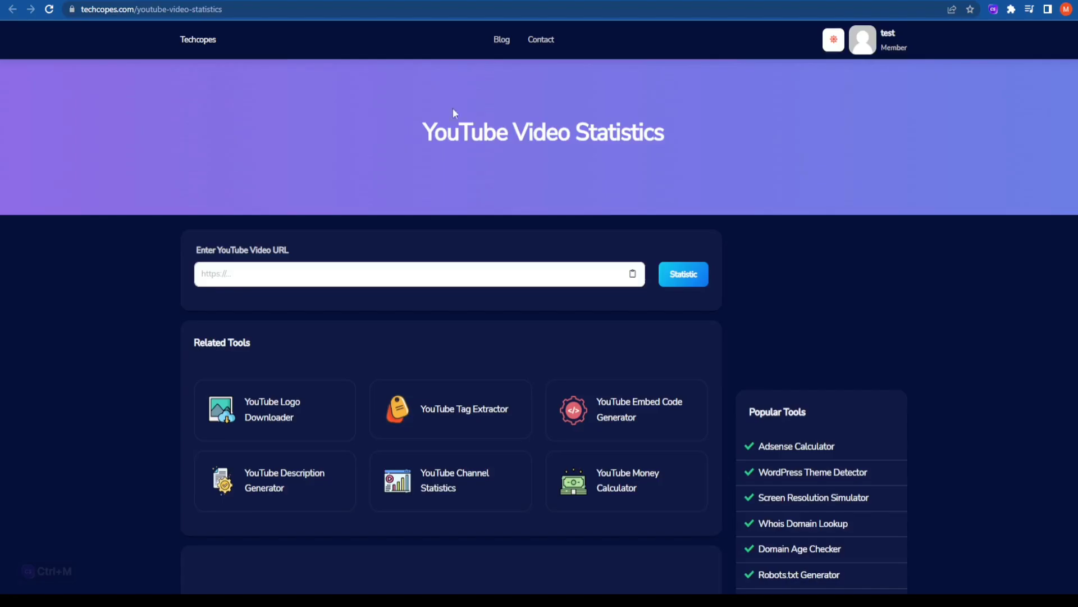
click(260, 271)
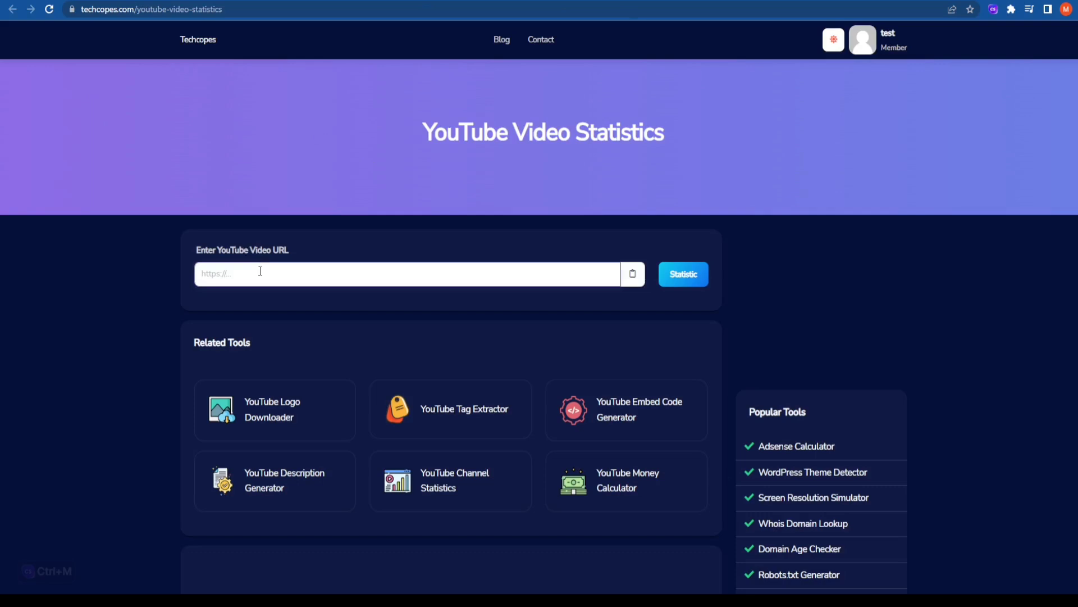
key(ctrl+v)
click(685, 279)
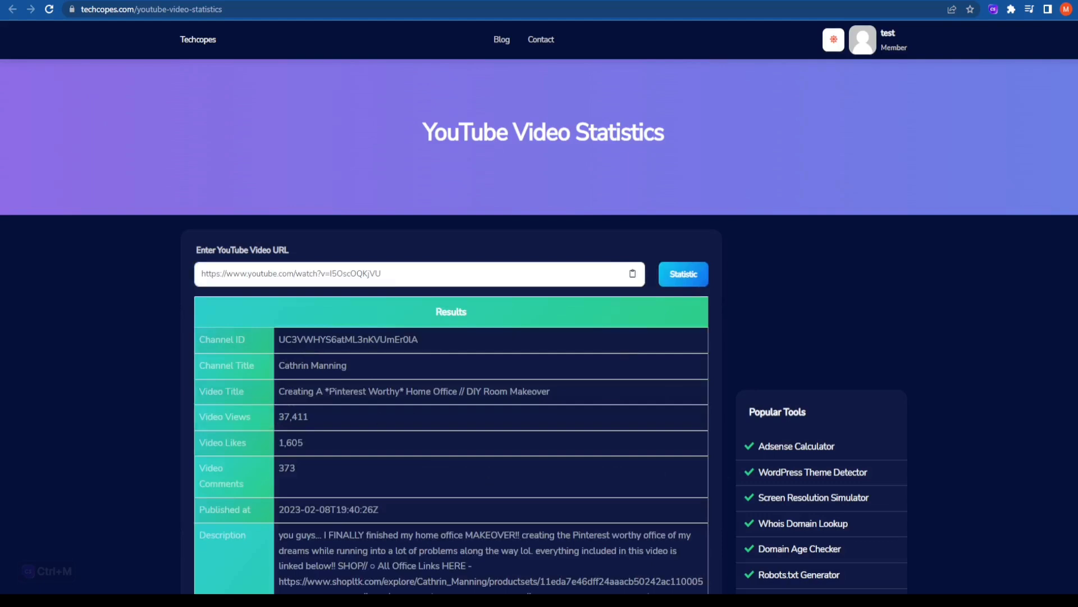
- Examine the video's statistics, from channel ID, title, views, likes, comments and publishing date to description, thumbnails, tags and category
scroll(258, 270, down, 2)
drag(298, 240, 479, 241)
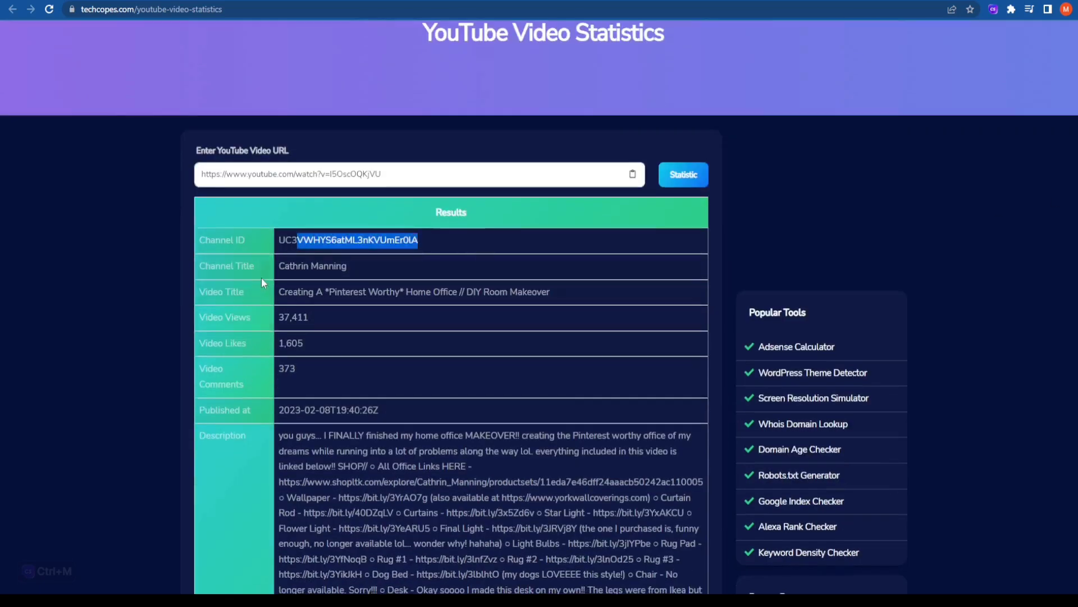
drag(283, 266, 348, 268)
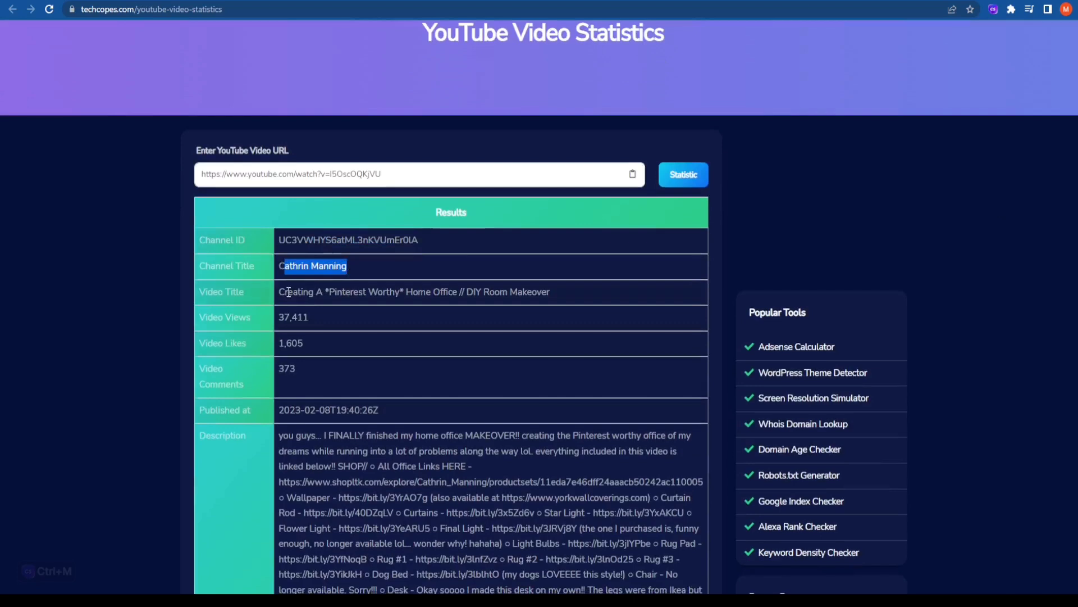
drag(287, 292, 504, 295)
drag(337, 318, 278, 369)
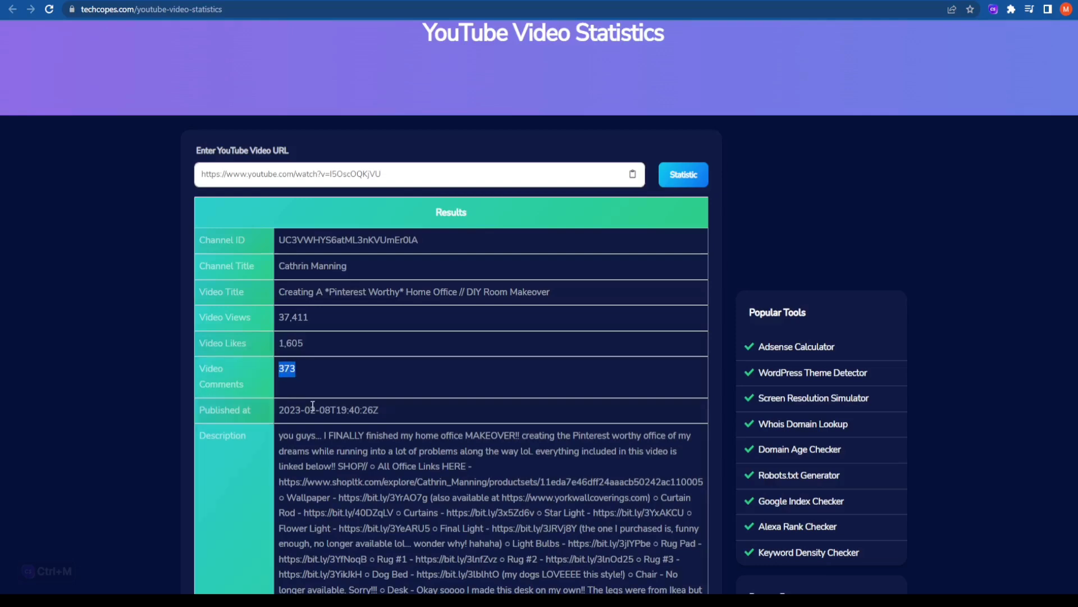
drag(290, 410, 374, 410)
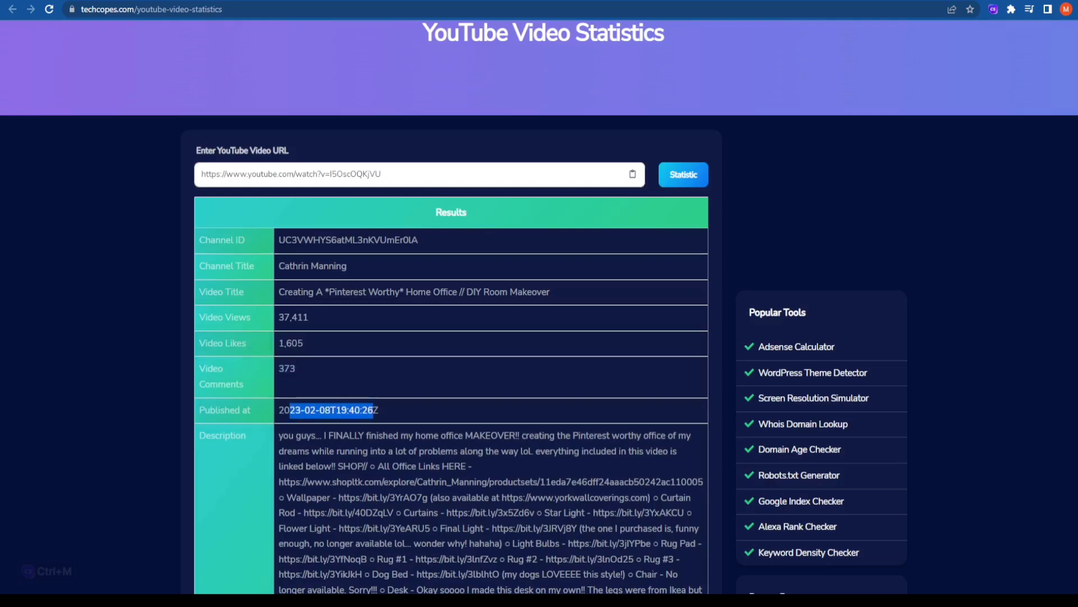
scroll(425, 292, down, 5)
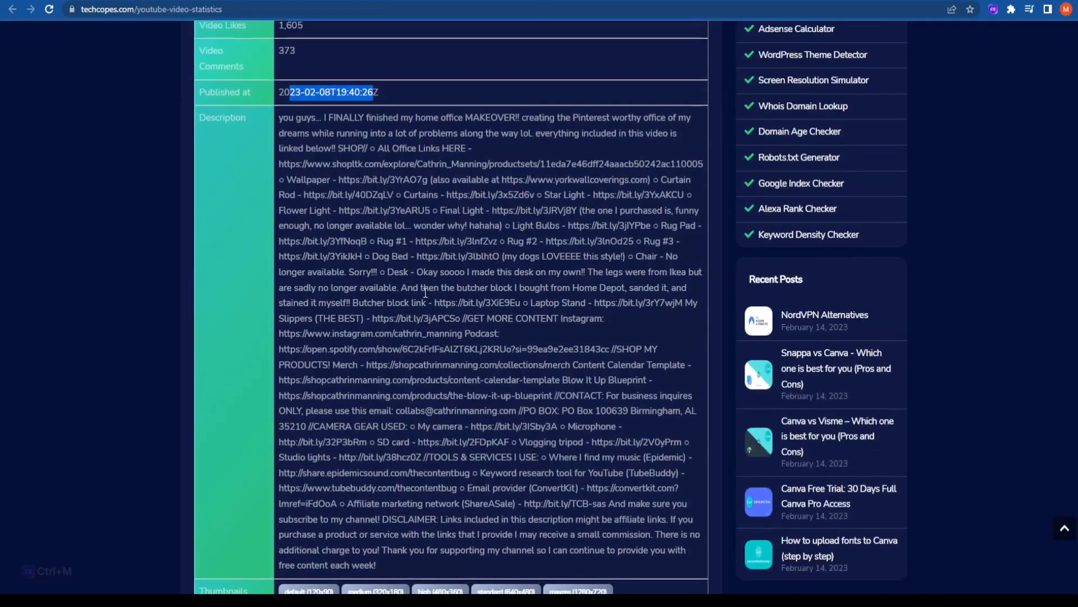
scroll(580, 439, down, 3)
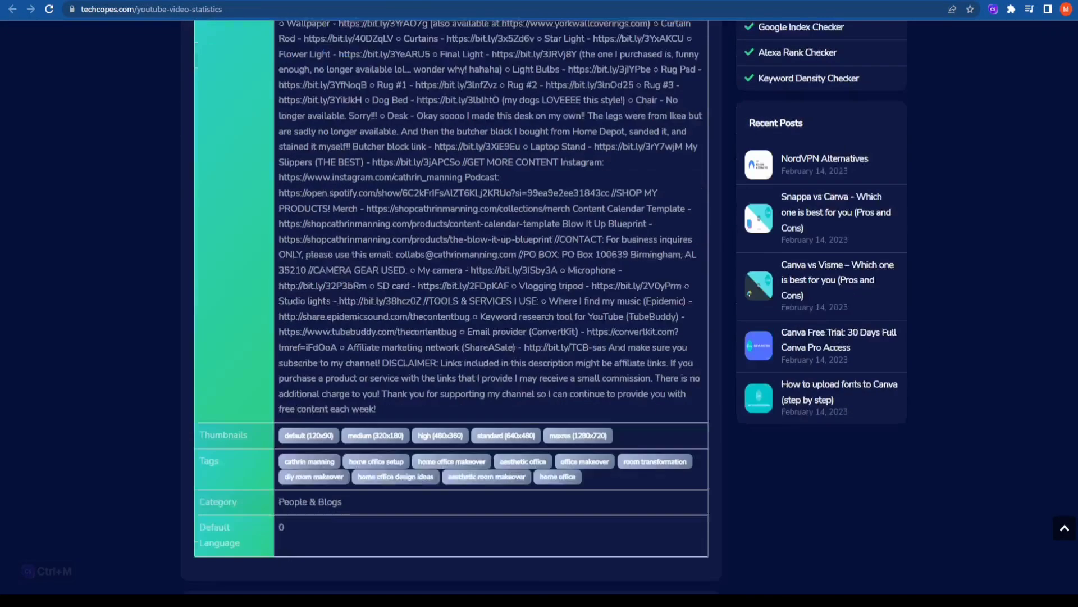
scroll(544, 292, down, 1)
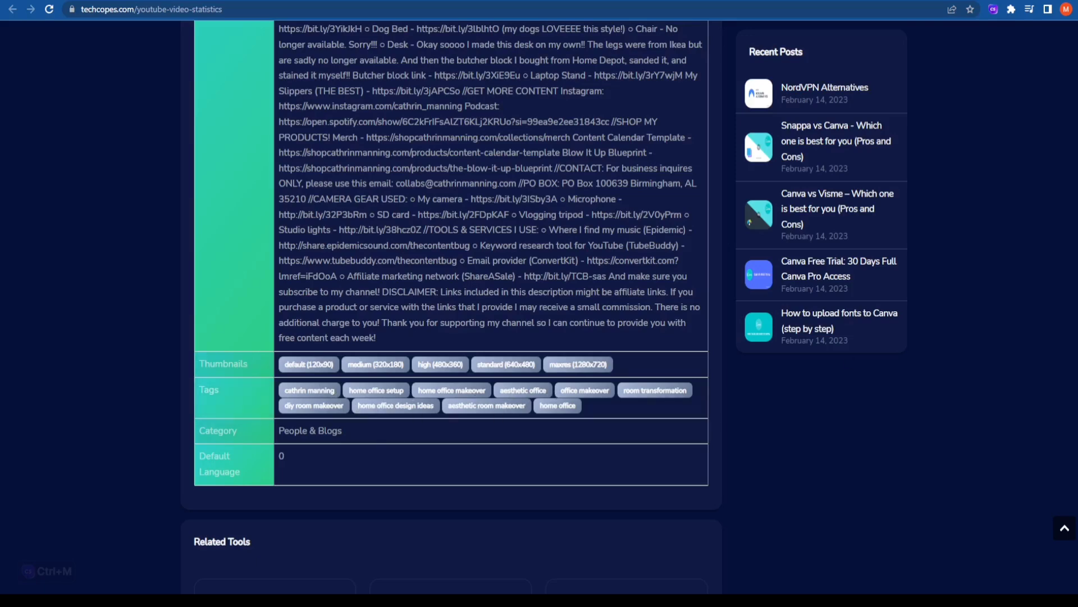
scroll(449, 303, up, 10)
scroll(539, 303, up, 2)
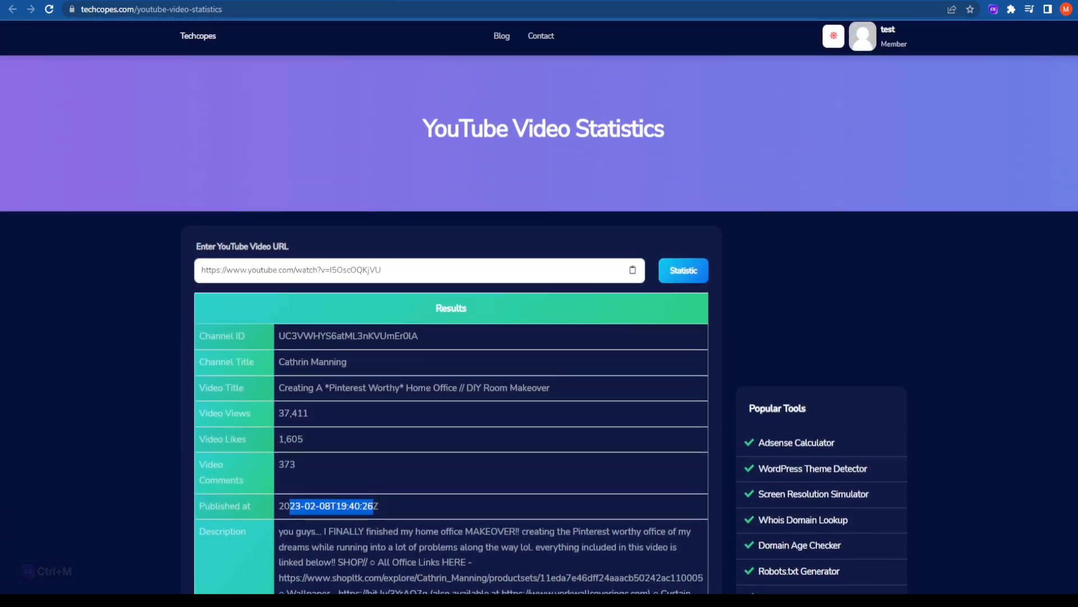
scroll(539, 307, down, 1)
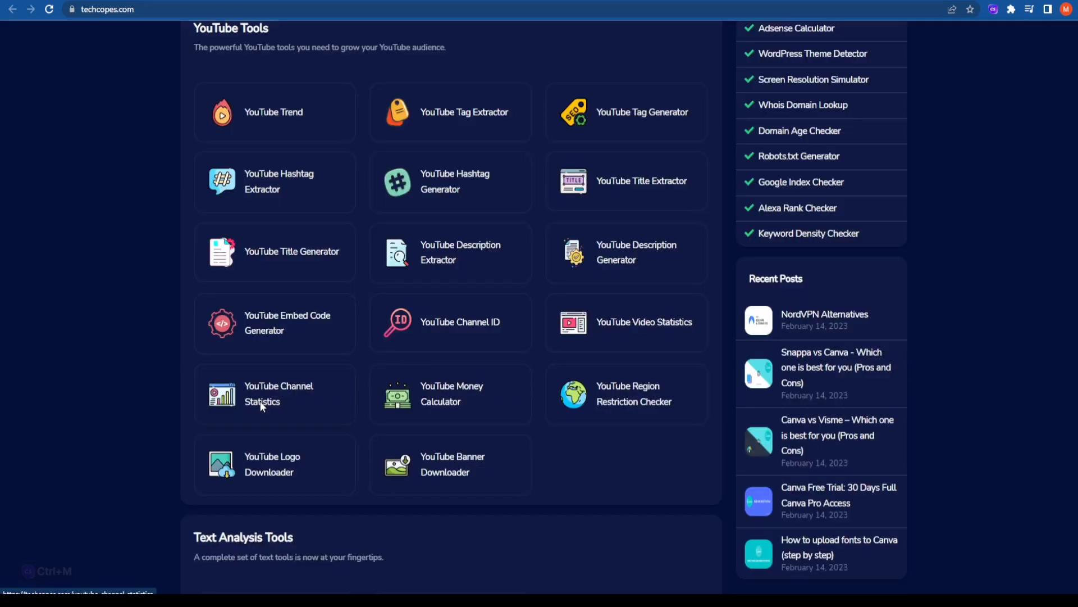
- Open YouTube Channel Statistics and copy the channel address from the YouTube page of the home office makeover video's creator
scroll(261, 401, down, 1)
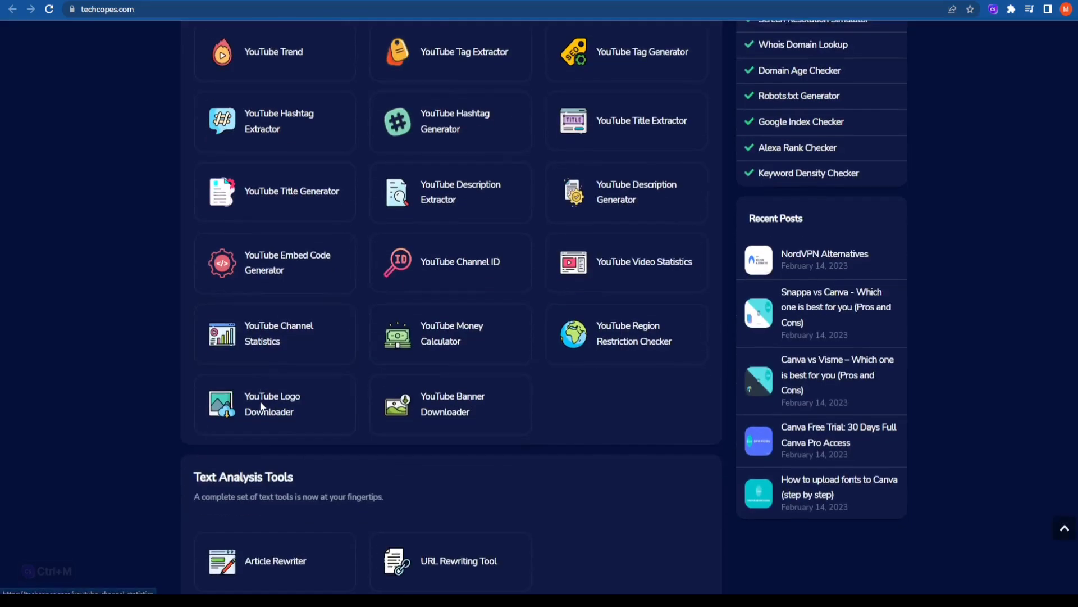
click(290, 351)
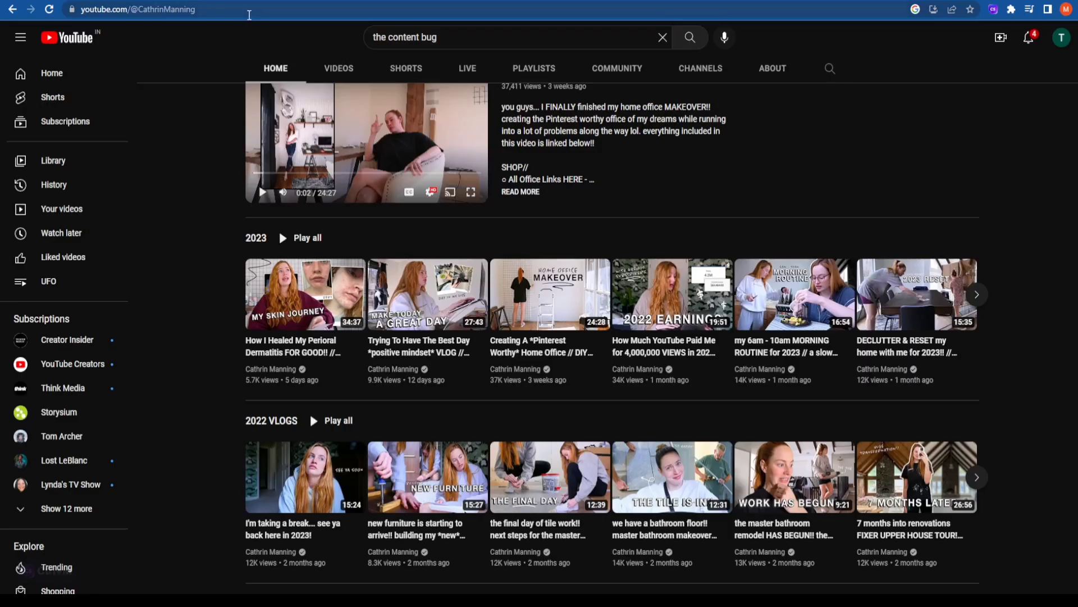
click(249, 15)
key(ctrl+c)
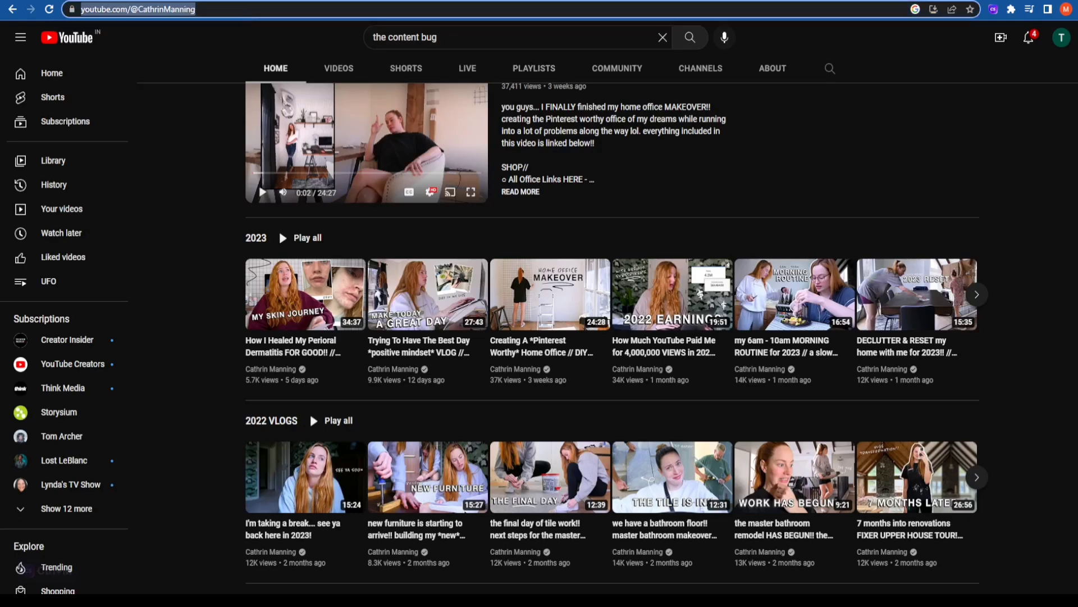
- Return to the YouTube Channel Statistics tool and retrieve the statistics for the copied channel link
click(551, 1)
click(369, 272)
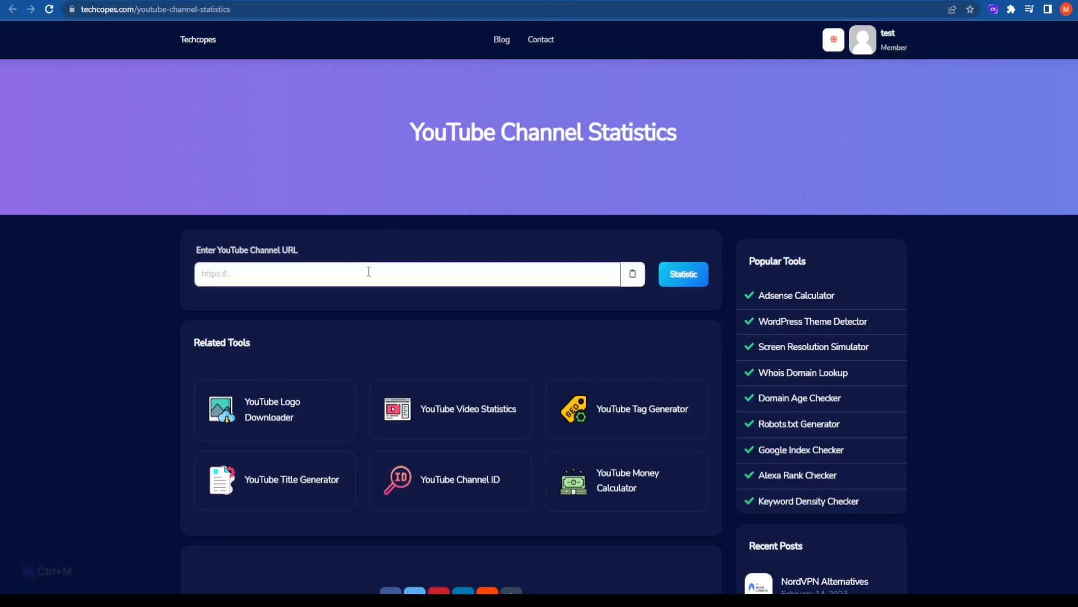
key(ctrl+v)
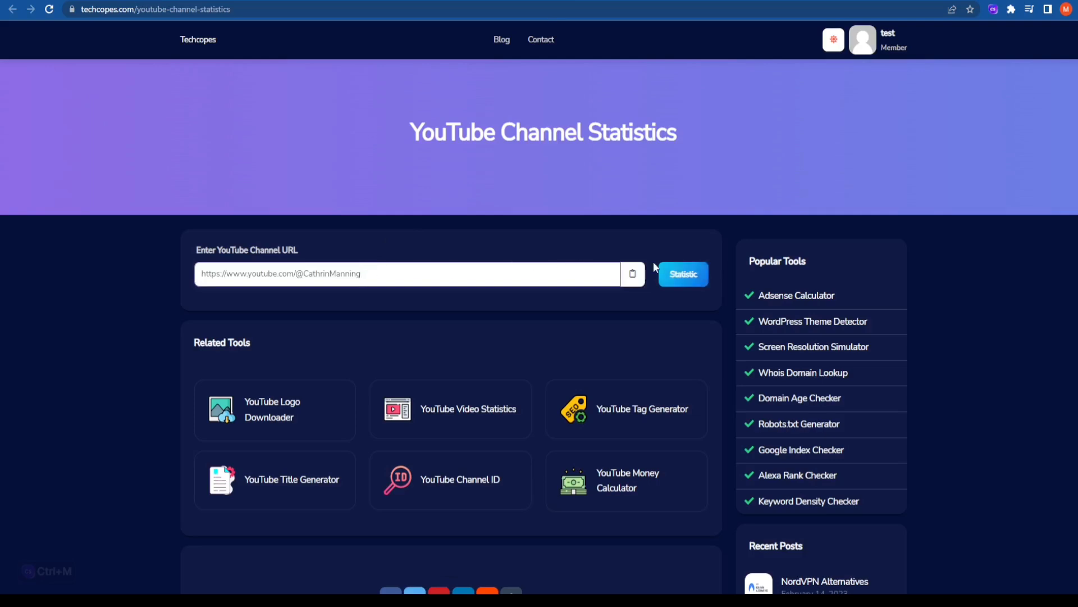
click(682, 275)
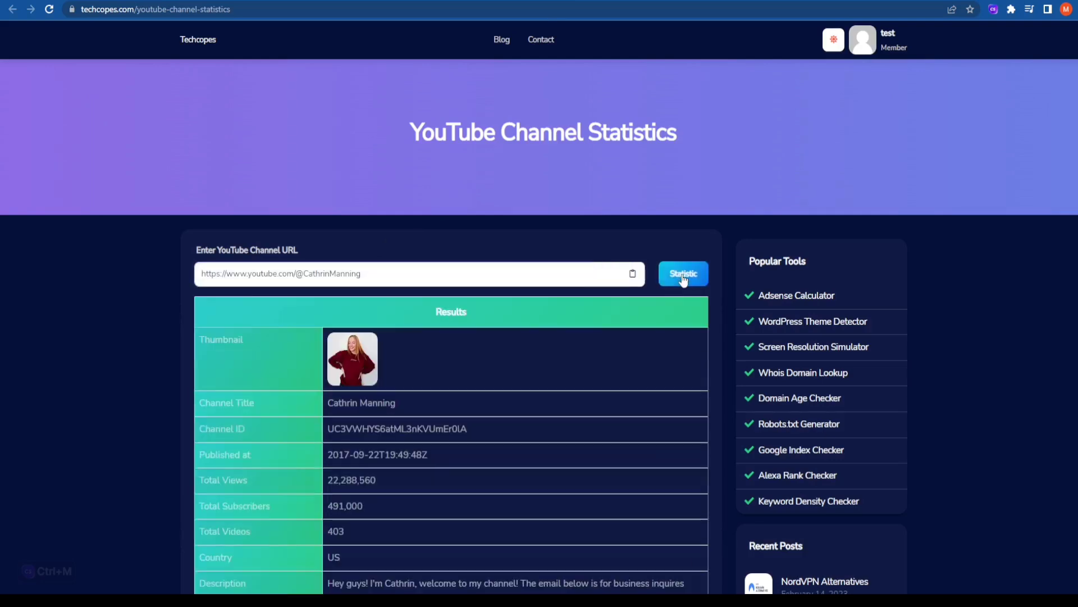
- Examine the channel's statistics, from thumbnail, title, channel ID and publishing date to total views, subscribers, videos, country and description
scroll(402, 349, down, 3)
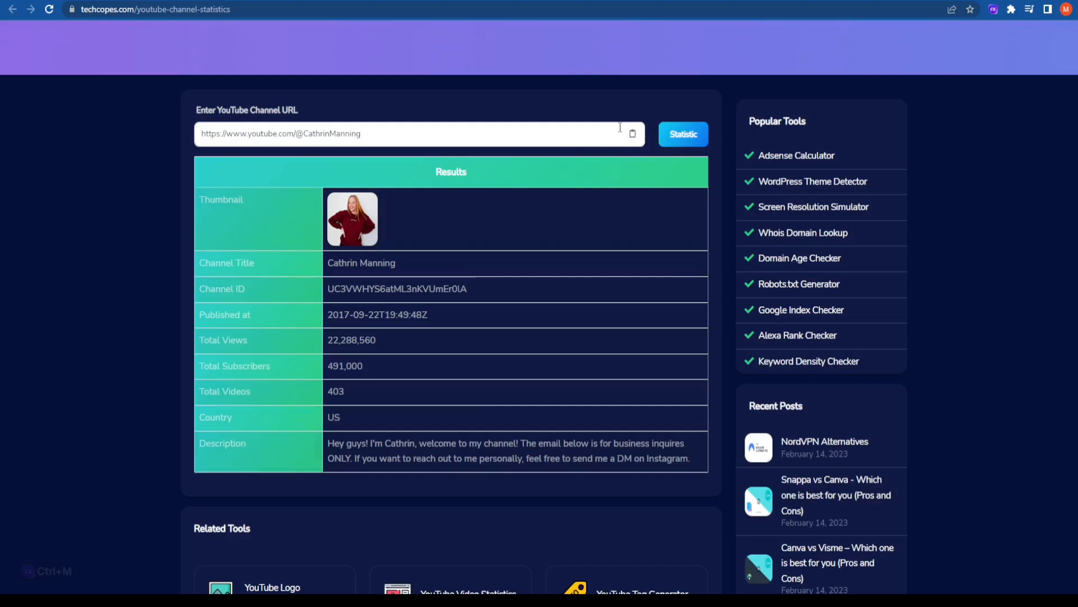
scroll(969, 225, down, 1)
scroll(968, 224, up, 1)
scroll(970, 227, down, 1)
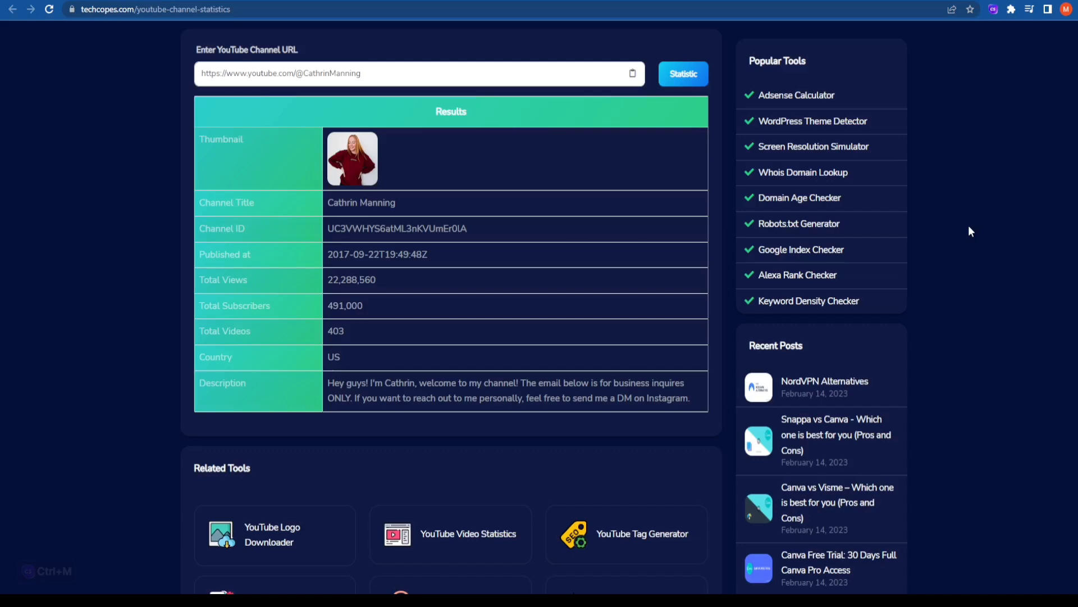
scroll(970, 231, down, 1)
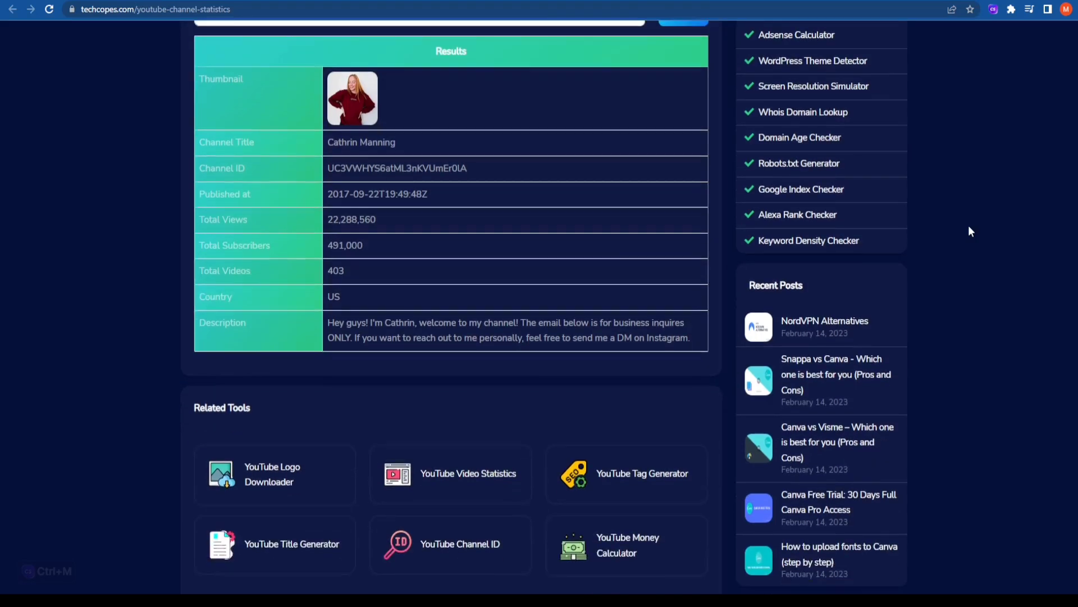
scroll(970, 231, up, 4)
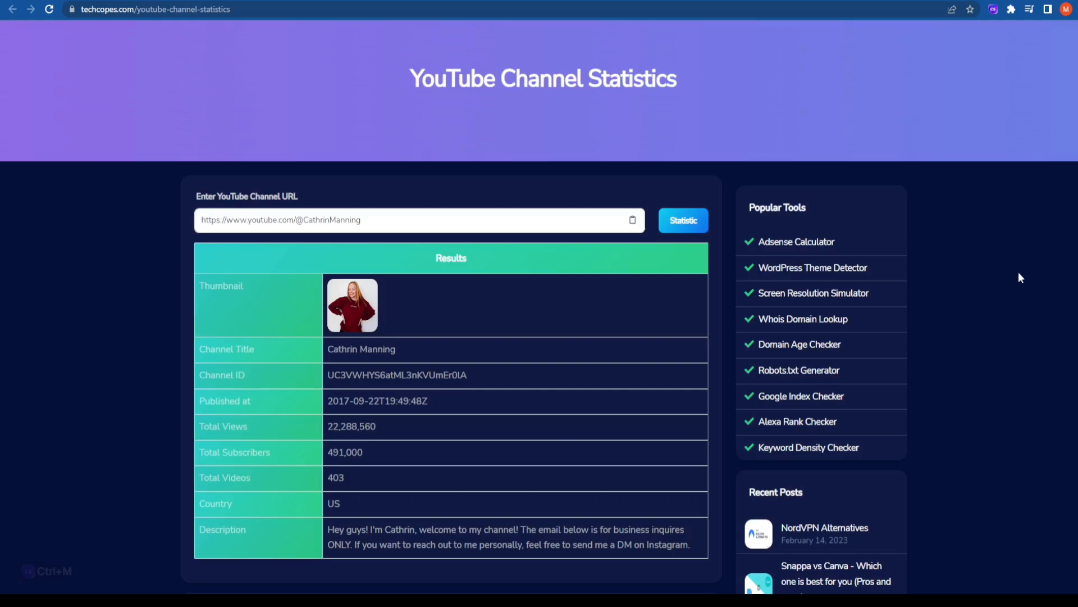
scroll(1020, 278, down, 1)
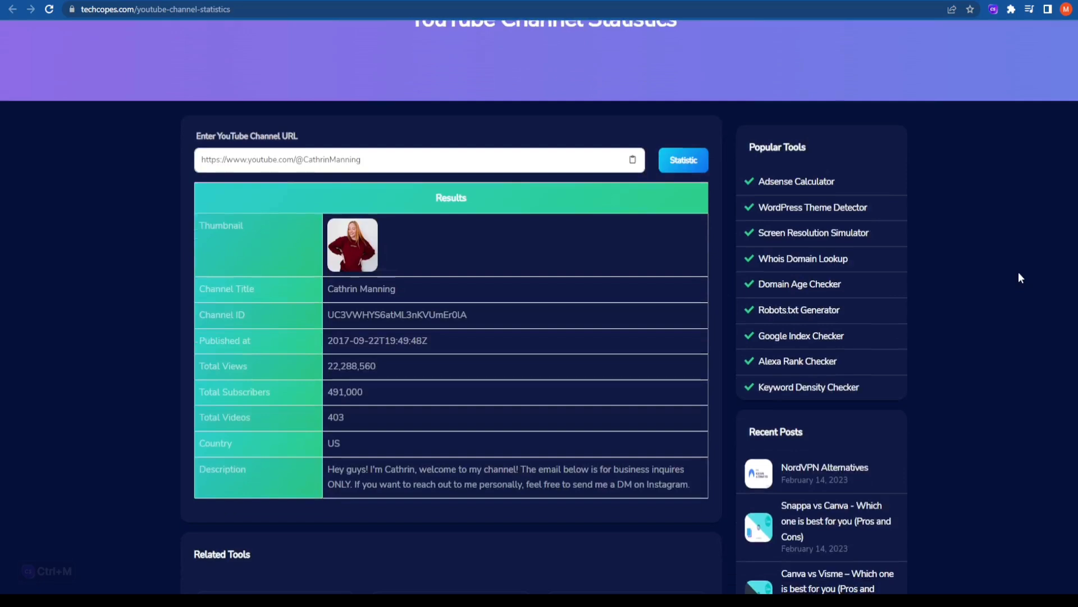